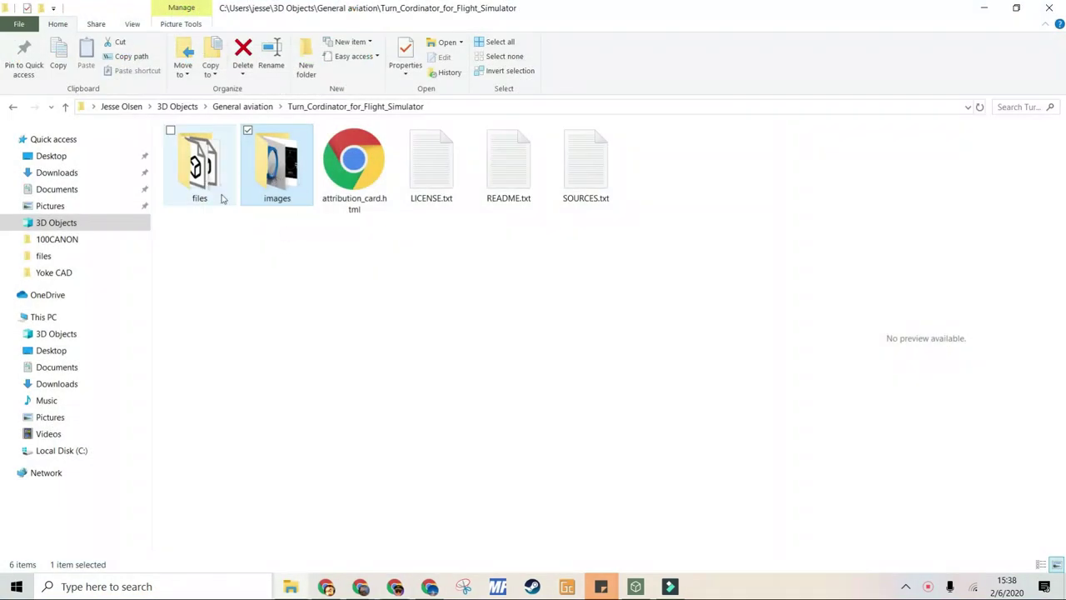
Preview the turn coordinator face image from the images folder, then bring up Google Drive in Chrome.
{"action": "double_click", "coordinate": [283, 169]}
{"action": "left_click", "coordinate": [275, 166]}
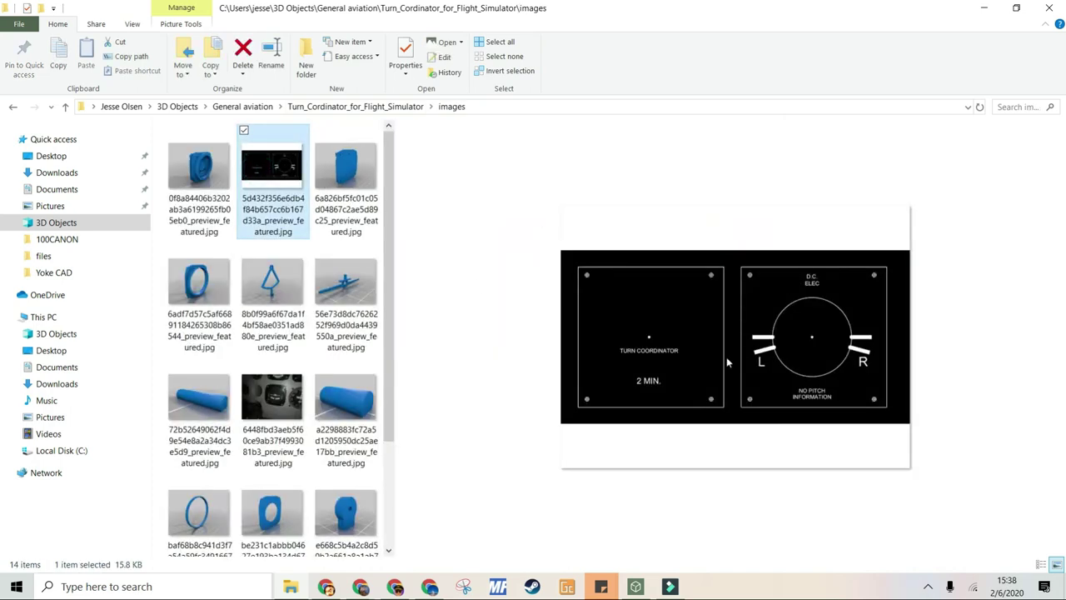
{"action": "left_click", "coordinate": [984, 7]}
{"action": "left_click", "coordinate": [573, 13]}
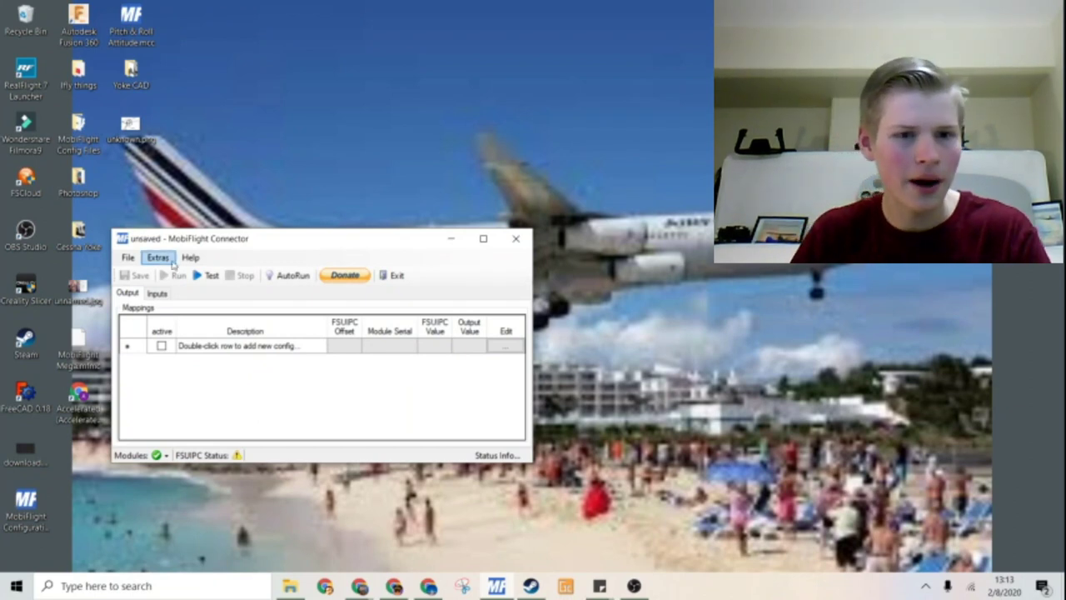
Upload Left C172 MEGA's Ball and Airplane servo configuration to the board via Extras > Settings.
{"action": "left_click", "coordinate": [171, 260]}
{"action": "left_click", "coordinate": [177, 291]}
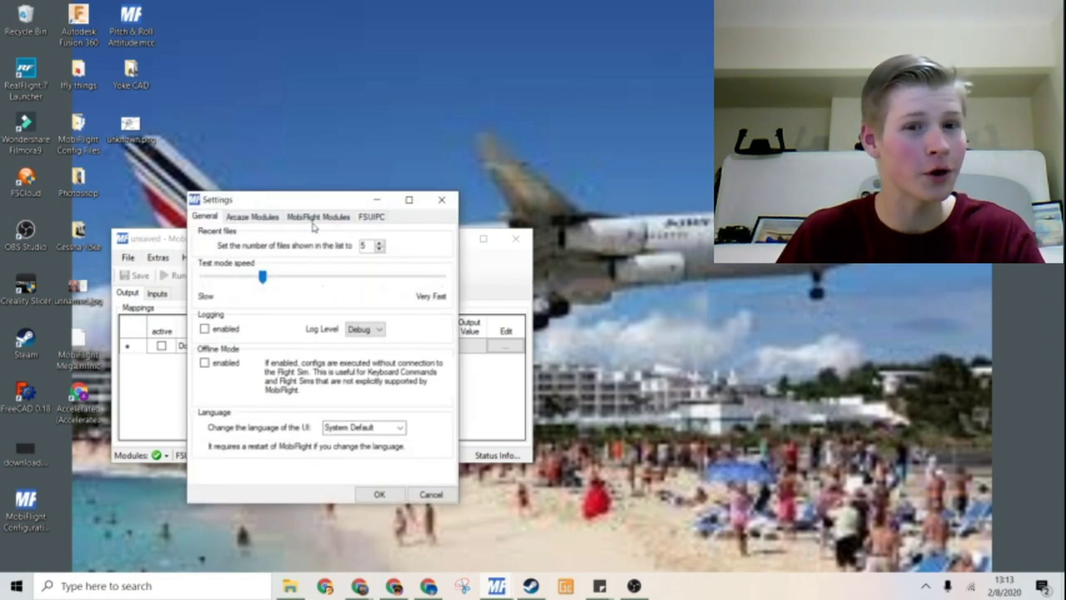
{"action": "left_click", "coordinate": [315, 218]}
{"action": "left_click", "coordinate": [248, 277]}
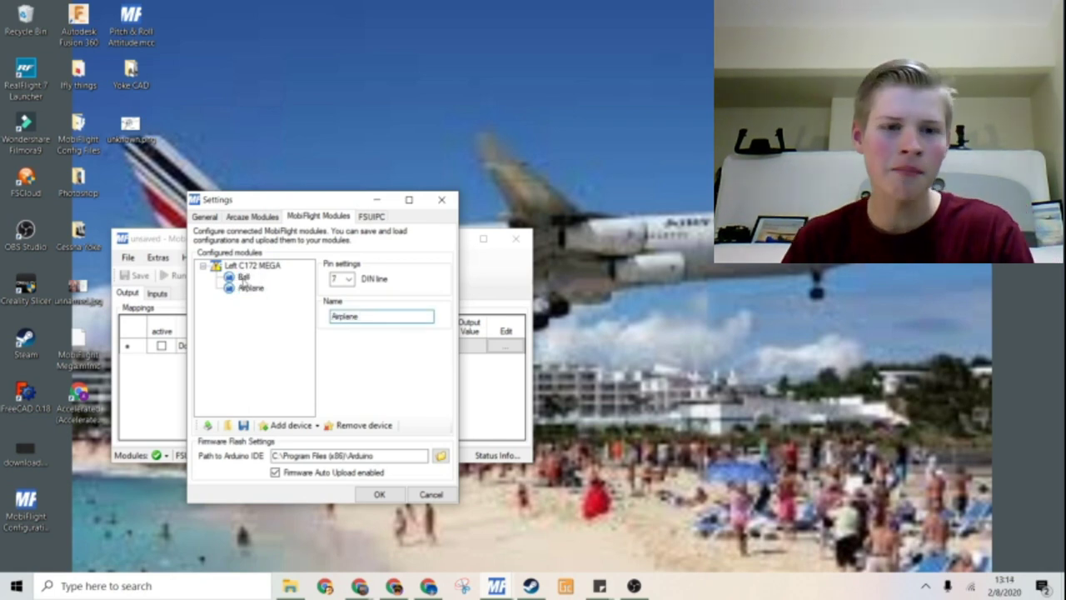
{"action": "left_click", "coordinate": [208, 426]}
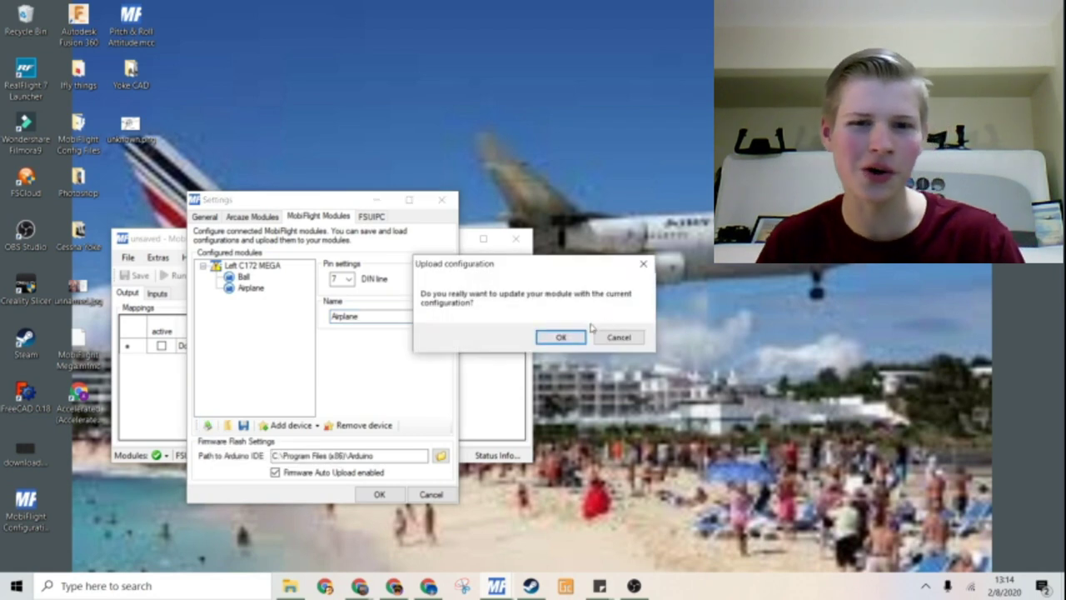
{"action": "left_click", "coordinate": [572, 341]}
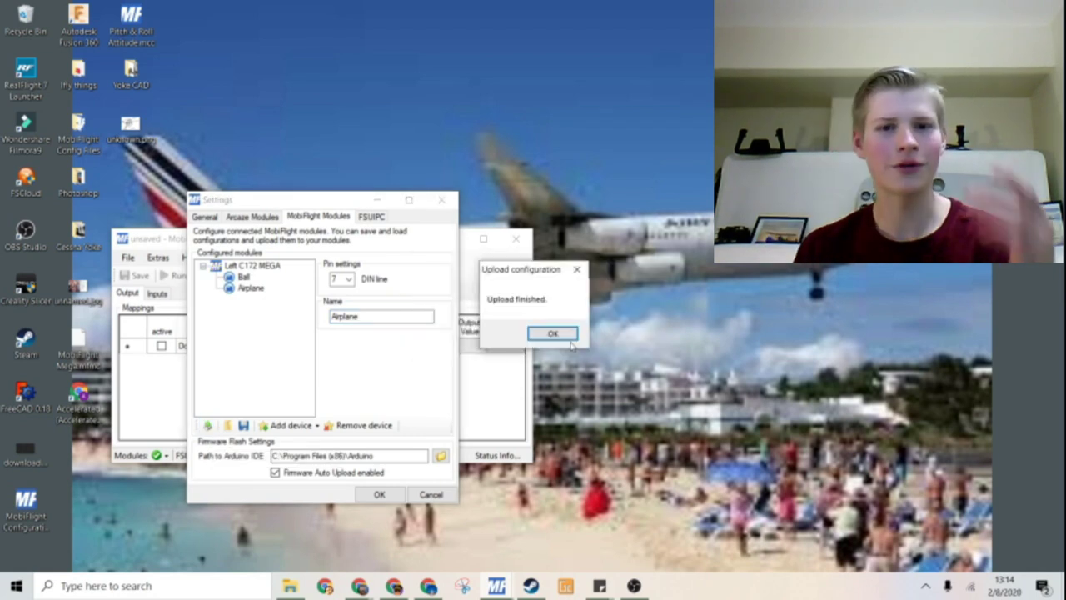
{"action": "left_click", "coordinate": [559, 337]}
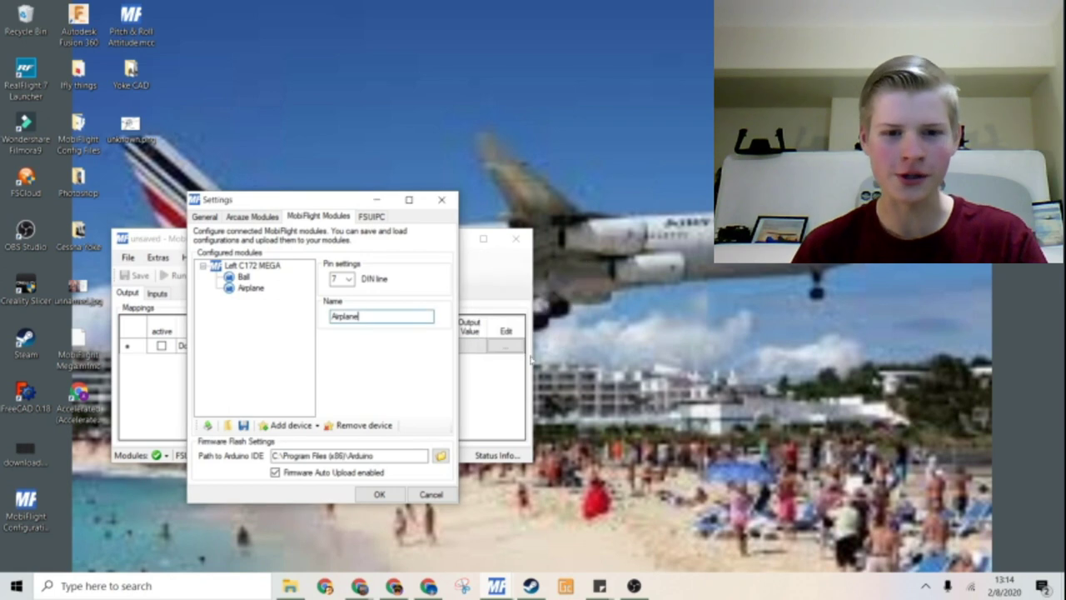
Close the settings and add a new output config row described as 'Ball'.
{"action": "left_click", "coordinate": [380, 496]}
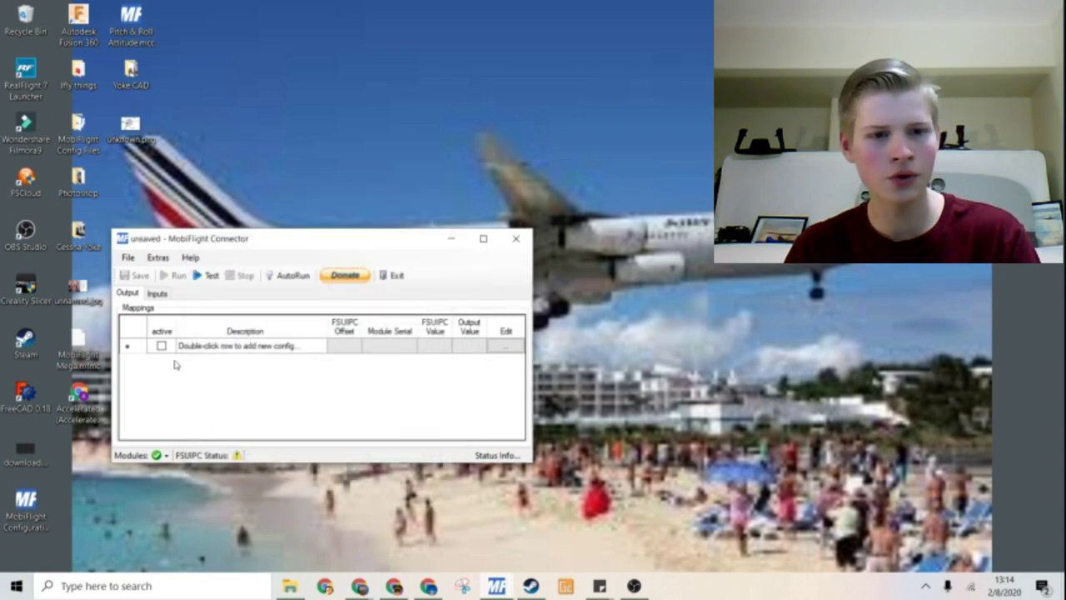
{"action": "left_click", "coordinate": [218, 348]}
{"action": "left_click", "coordinate": [219, 346]}
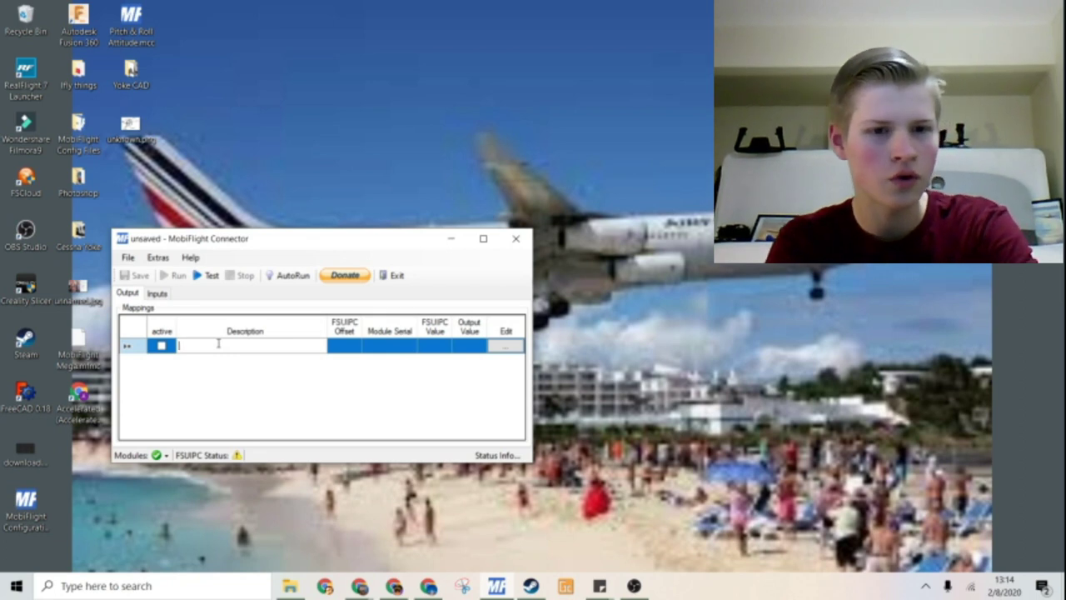
{"action": "type", "text": "Ball"}
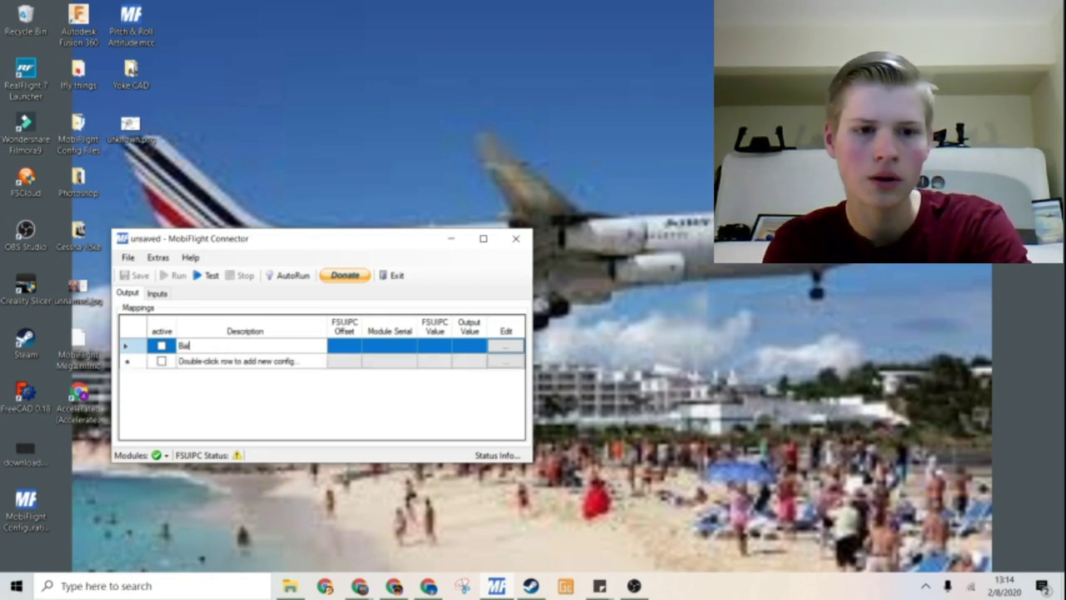
Apply the 'Cockpit - Turn coordinator ball' preset (offset 0x036E, transform $+128) to Ball.
{"action": "double_click", "coordinate": [242, 357]}
{"action": "left_click", "coordinate": [376, 248]}
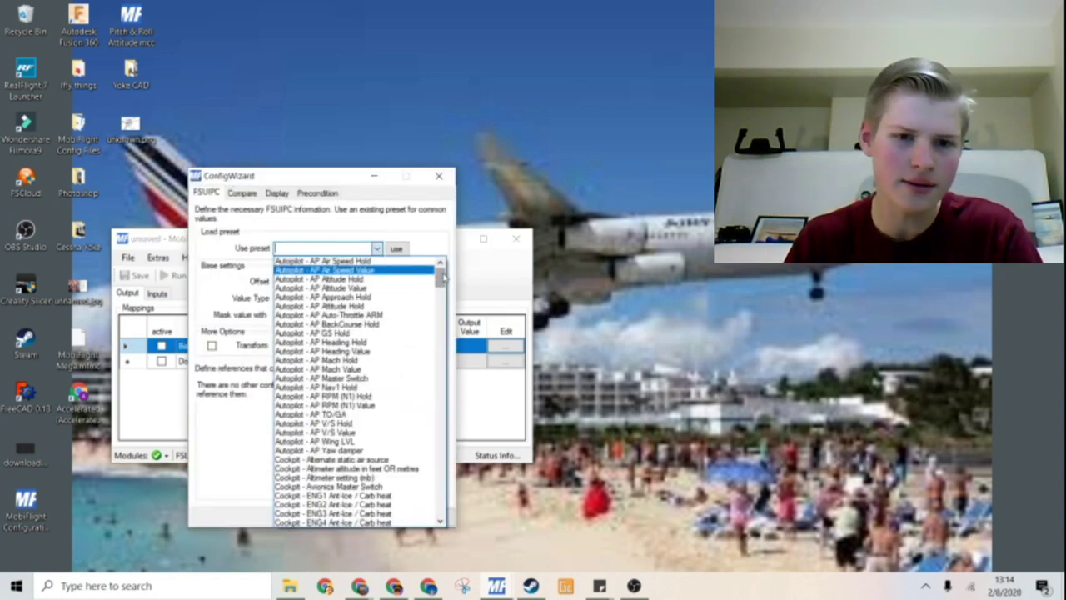
{"action": "left_click_drag", "start_coordinate": [444, 279], "coordinate": [445, 288]}
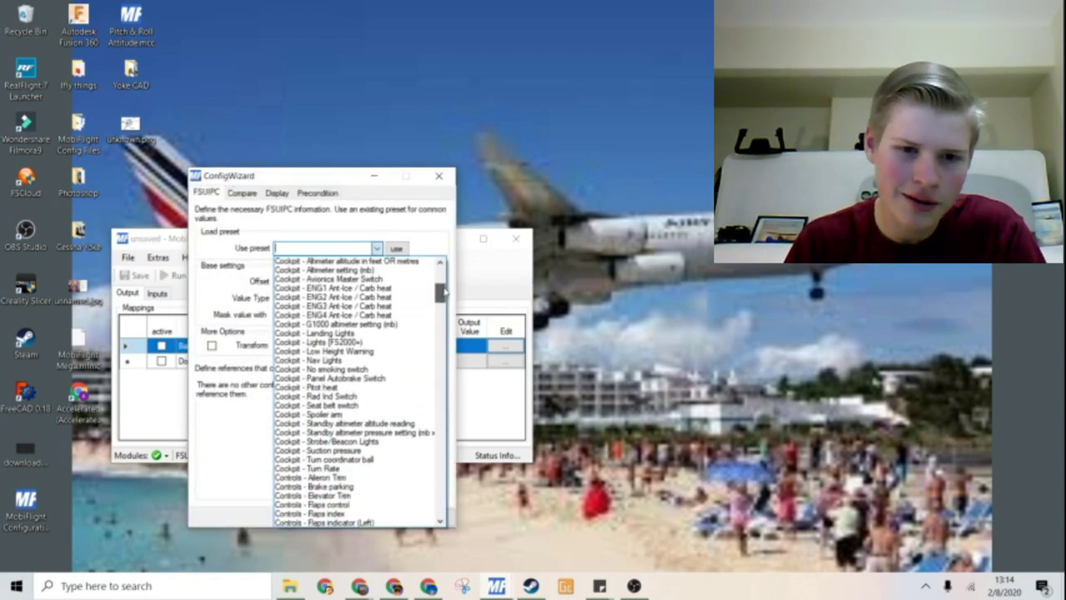
{"action": "left_click", "coordinate": [377, 460]}
{"action": "left_click", "coordinate": [396, 248]}
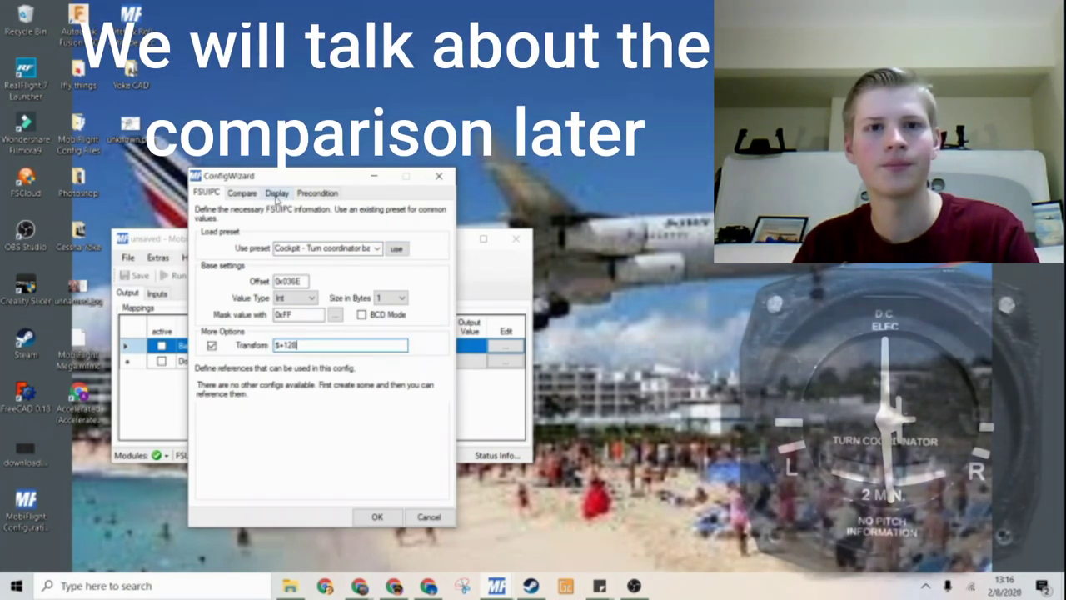
Set the Ball output's display to the Ball servo on the Left C172 MEGA module.
{"action": "left_click", "coordinate": [277, 194]}
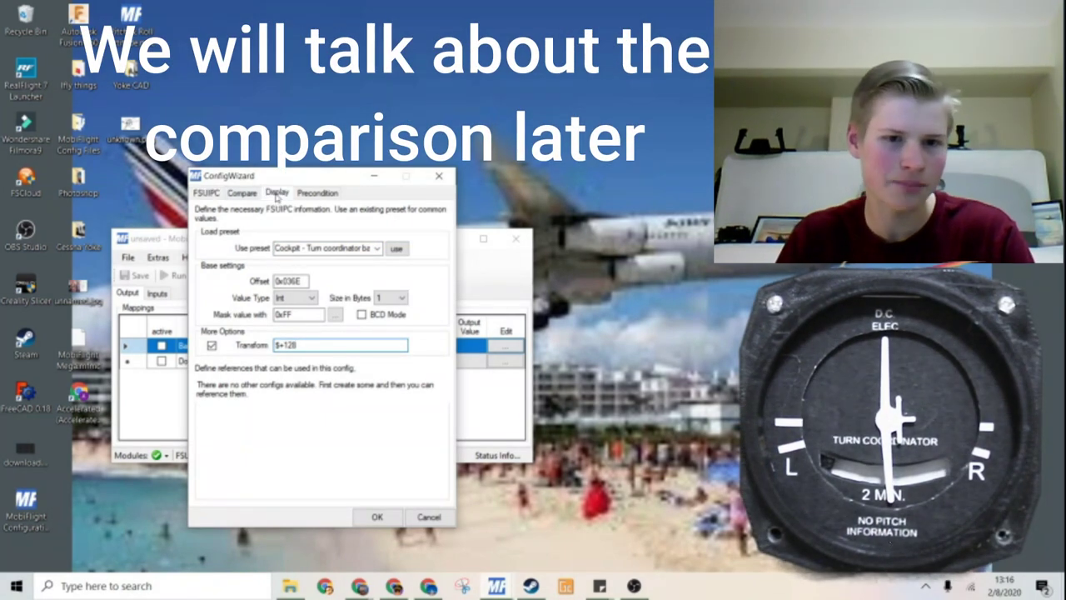
{"action": "left_click", "coordinate": [297, 254]}
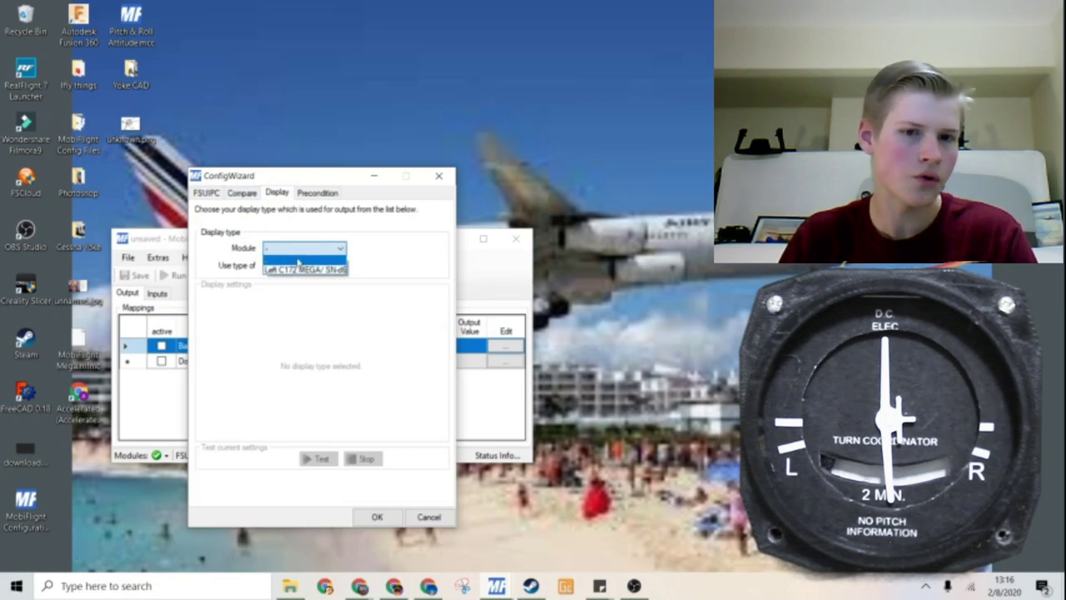
{"action": "left_click", "coordinate": [308, 262]}
{"action": "left_click", "coordinate": [316, 268]}
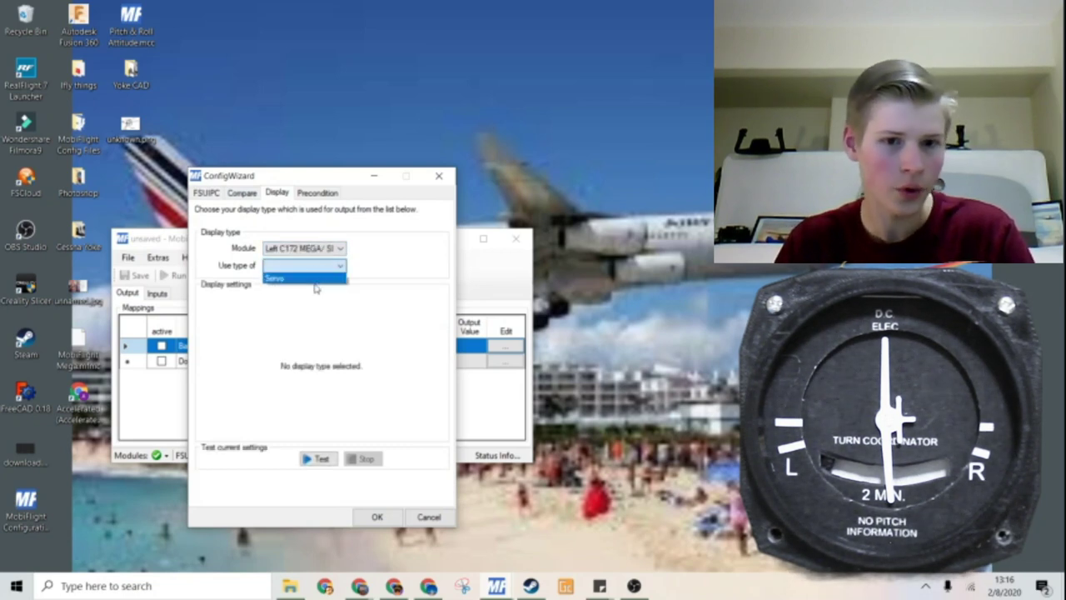
{"action": "left_click", "coordinate": [316, 279]}
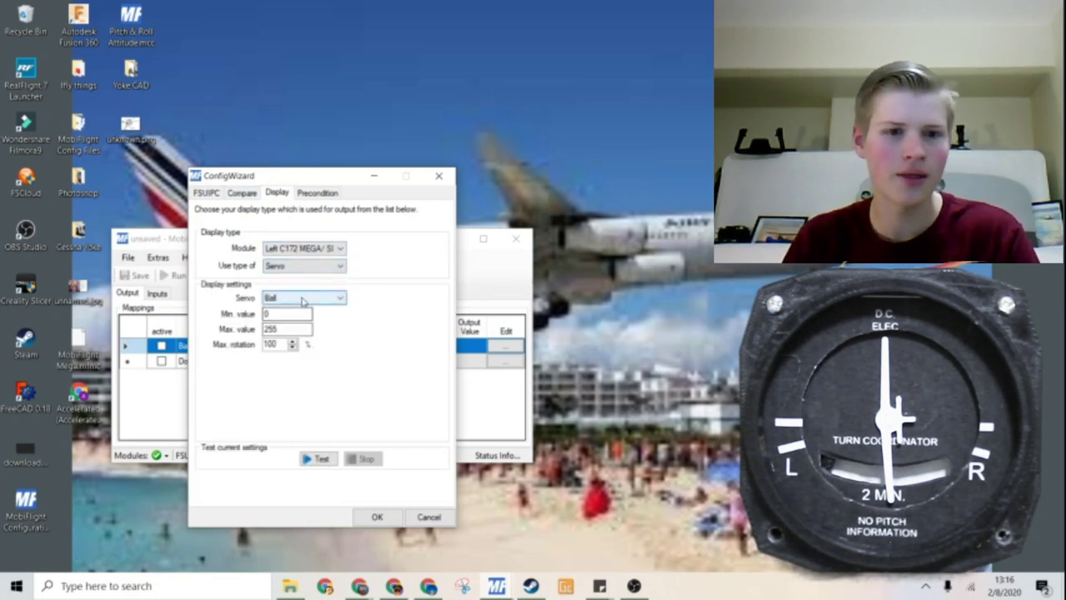
{"action": "left_click", "coordinate": [303, 298]}
{"action": "left_click", "coordinate": [298, 309]}
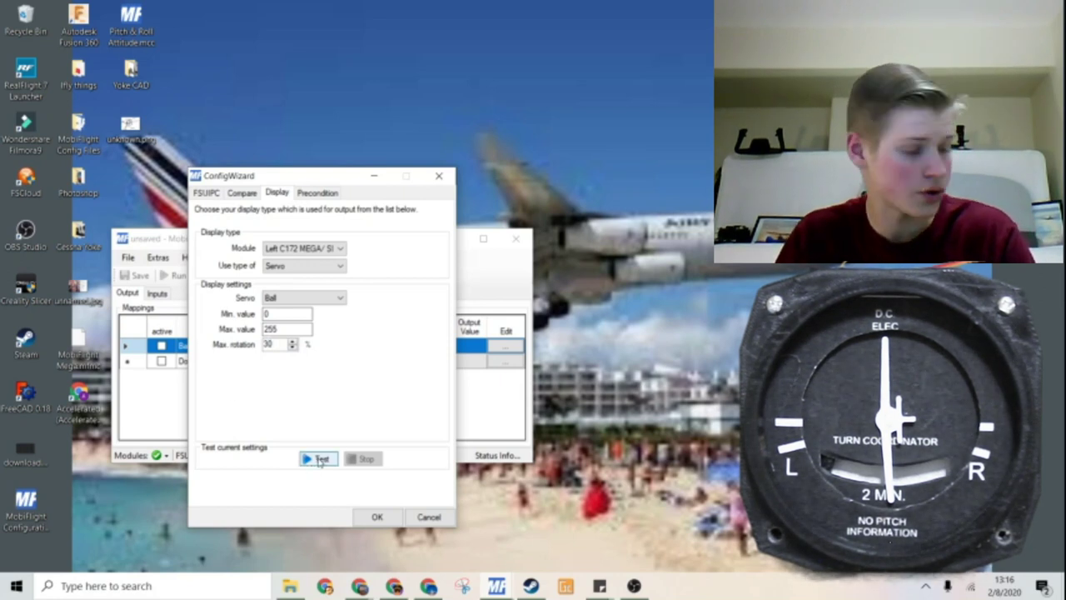
Test the Ball servo, settling on Min 0, Max 255 and 36% max rotation.
{"action": "left_click", "coordinate": [319, 460]}
{"action": "left_click", "coordinate": [357, 461]}
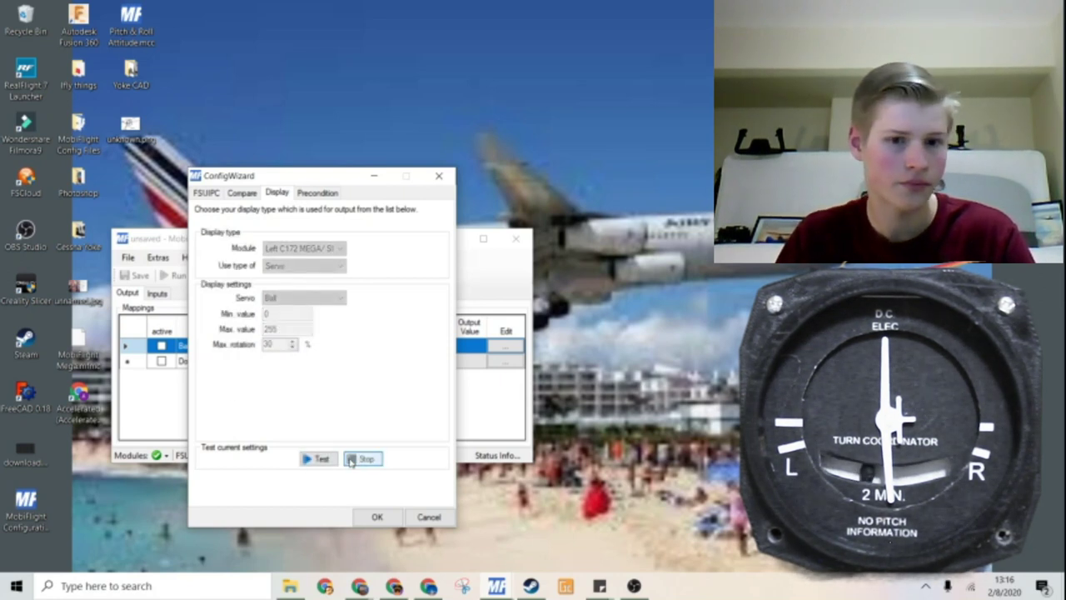
{"action": "left_click", "coordinate": [319, 459]}
{"action": "left_click", "coordinate": [371, 460]}
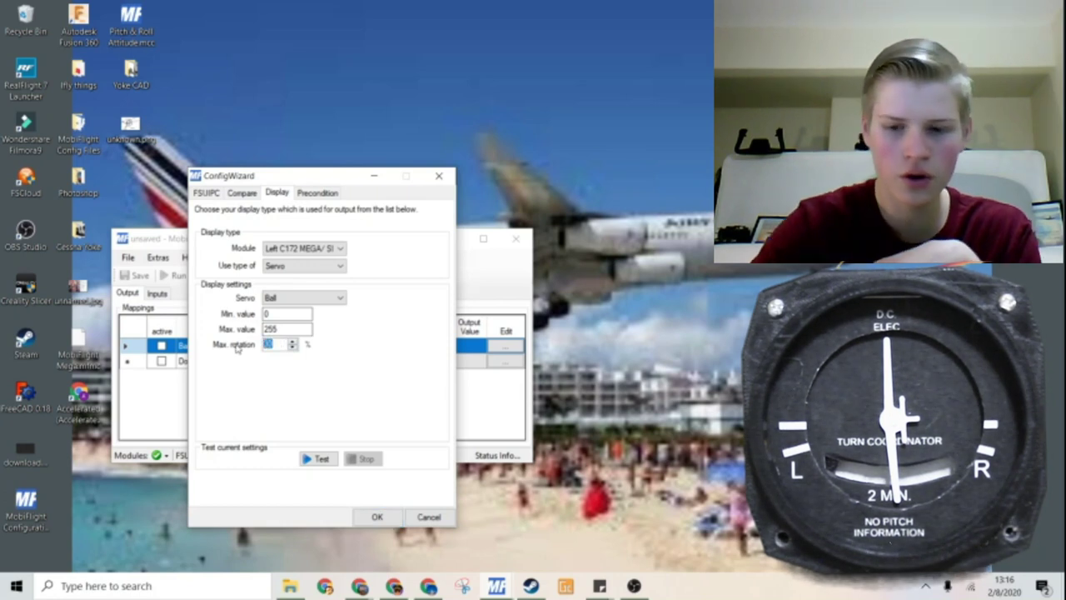
{"action": "type", "text": "50"}
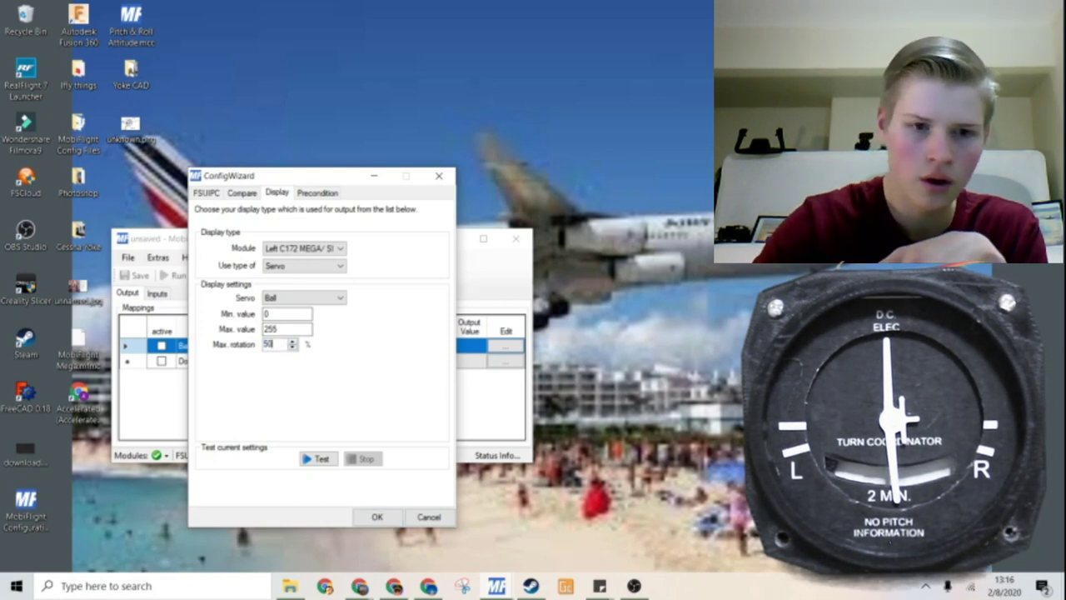
{"action": "left_click", "coordinate": [317, 460]}
{"action": "left_click", "coordinate": [353, 459]}
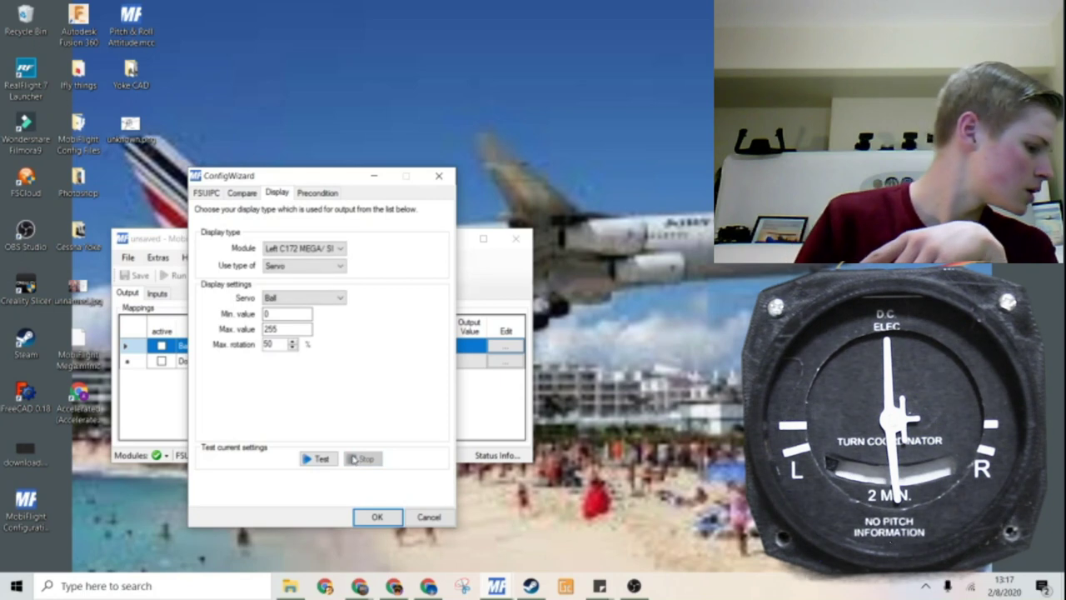
{"action": "left_click", "coordinate": [293, 347]}
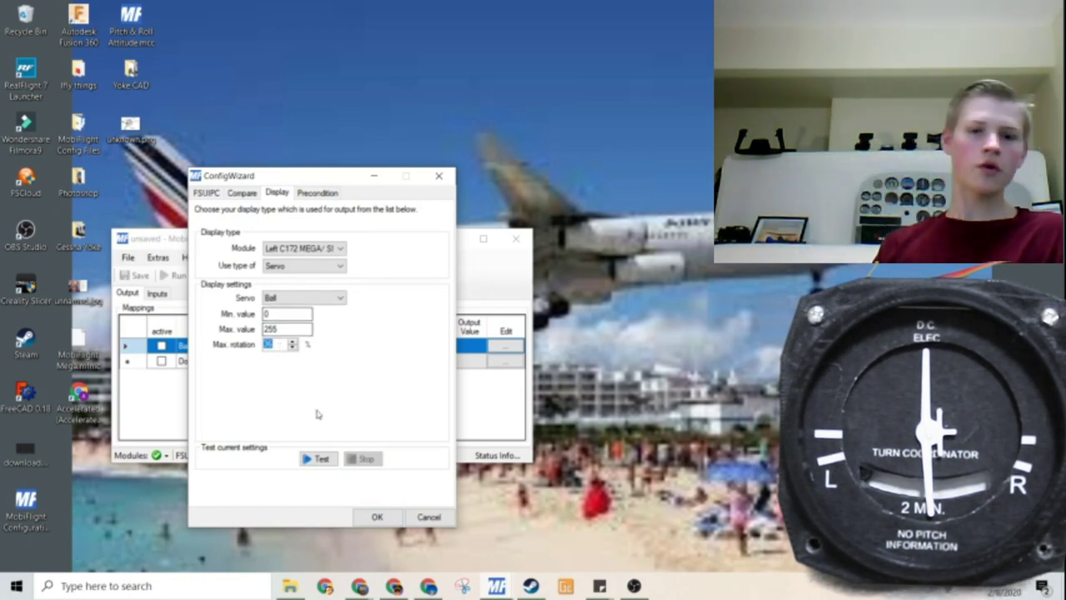
{"action": "left_click", "coordinate": [318, 460]}
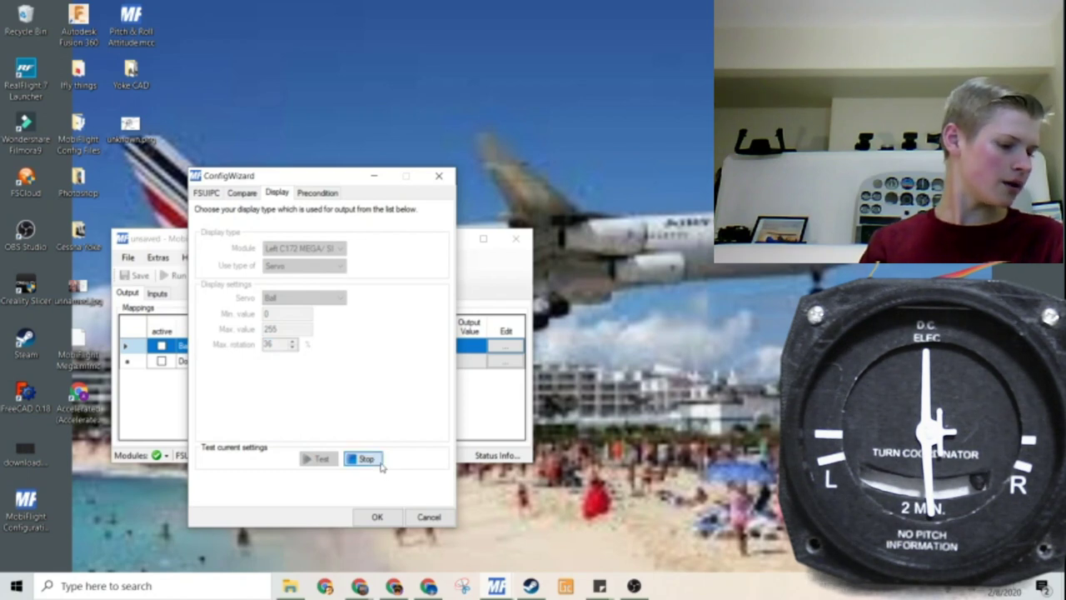
{"action": "left_click", "coordinate": [367, 459]}
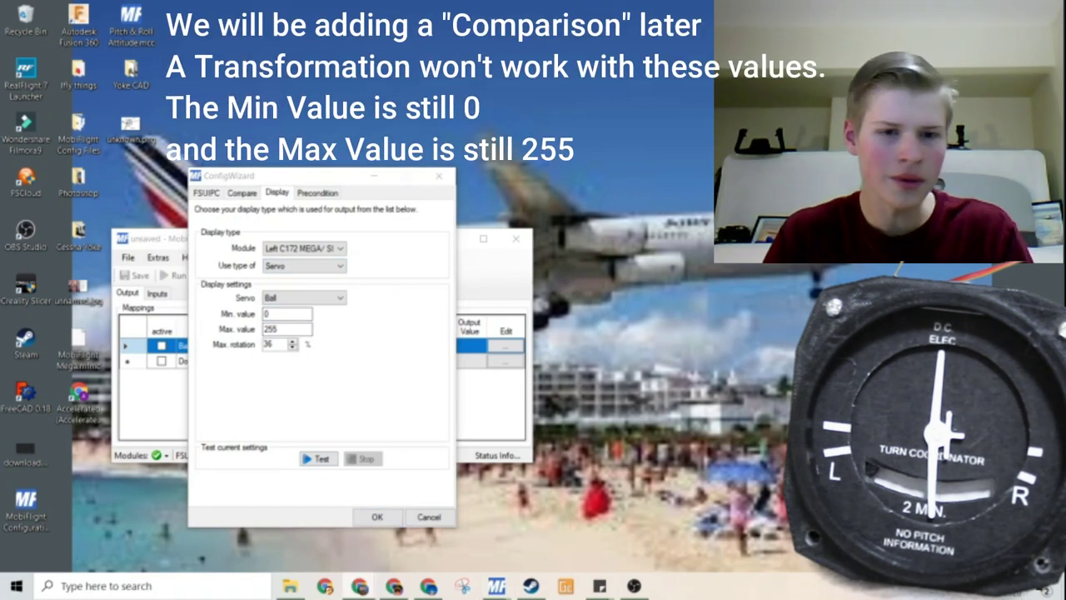
Load the 'Cockpit - Turn Rate' preset (offset 0x037C, 2-byte Int, mask 0xFFFF) into the Airplane output.
{"action": "left_click", "coordinate": [201, 193]}
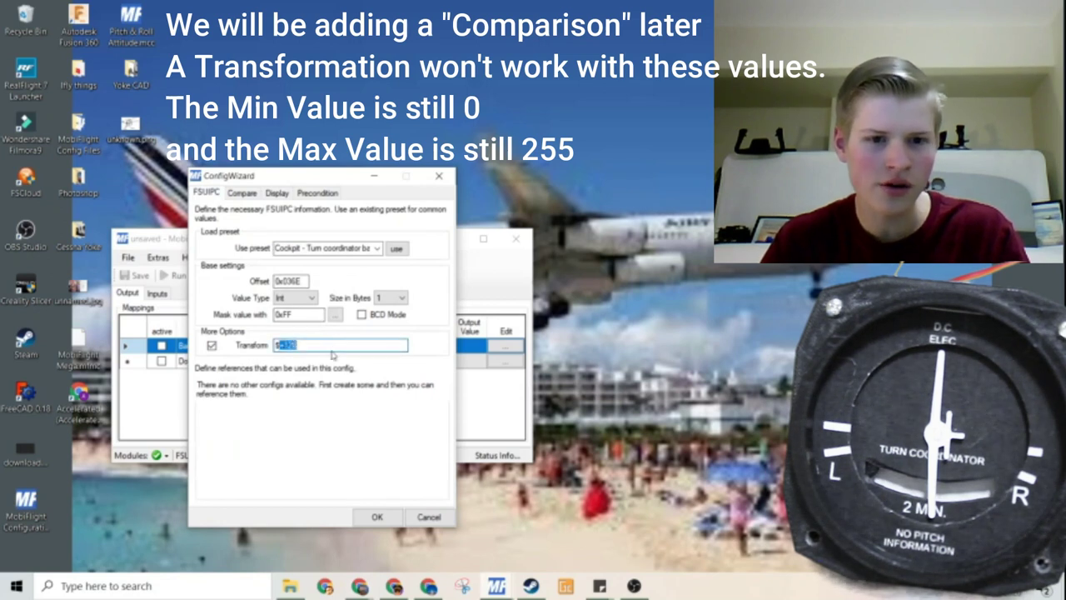
{"action": "left_click", "coordinate": [276, 193]}
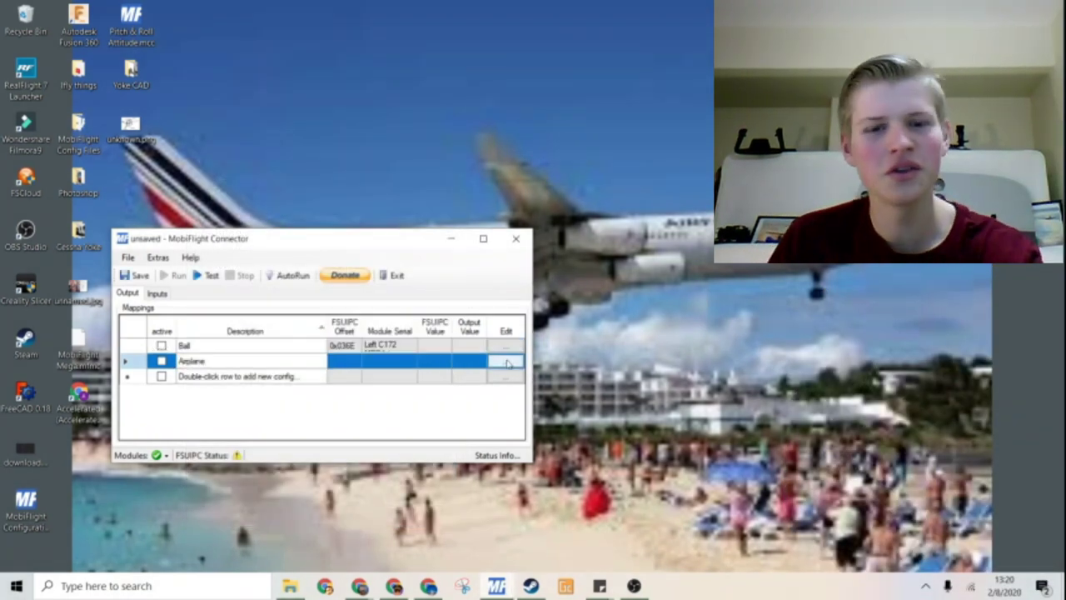
{"action": "left_click", "coordinate": [508, 362]}
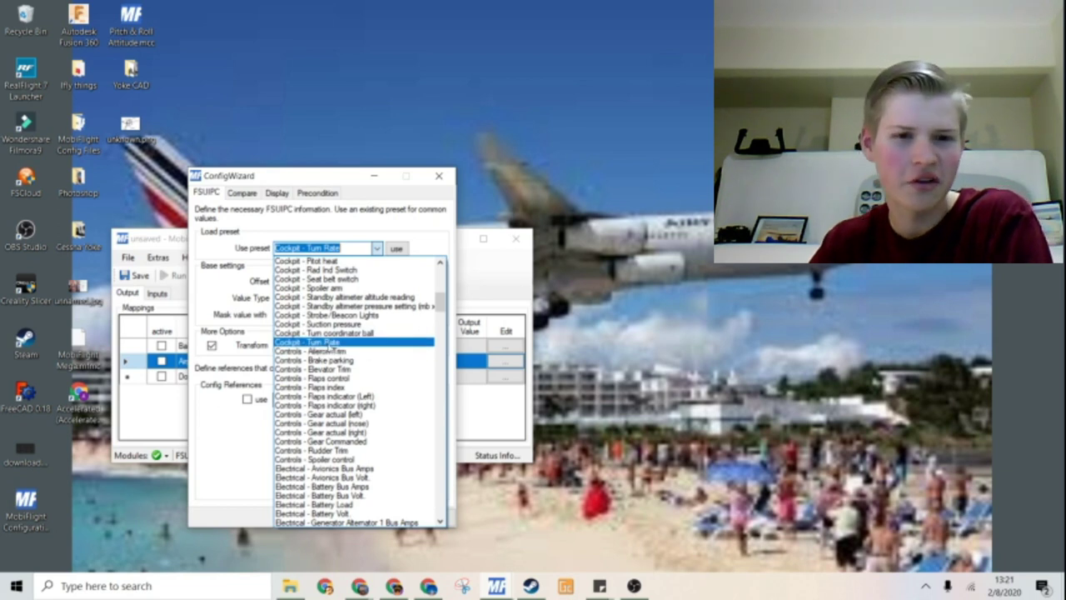
{"action": "left_click", "coordinate": [312, 342]}
{"action": "left_click", "coordinate": [398, 249]}
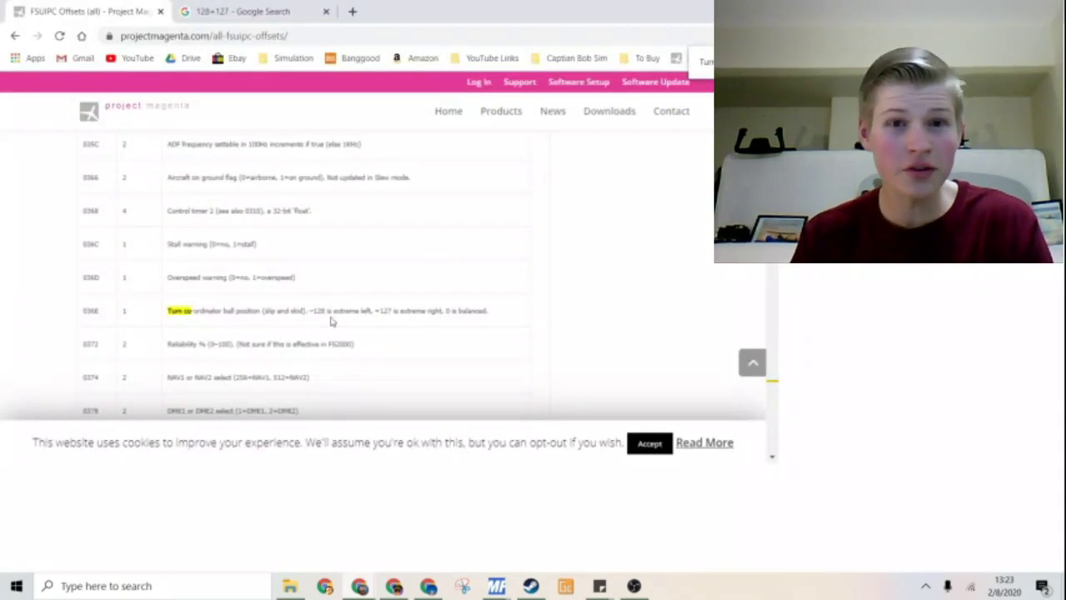
Check the turn rate offset's value range and extend the Airplane transform to $+512.
{"action": "key", "text": "Return"}
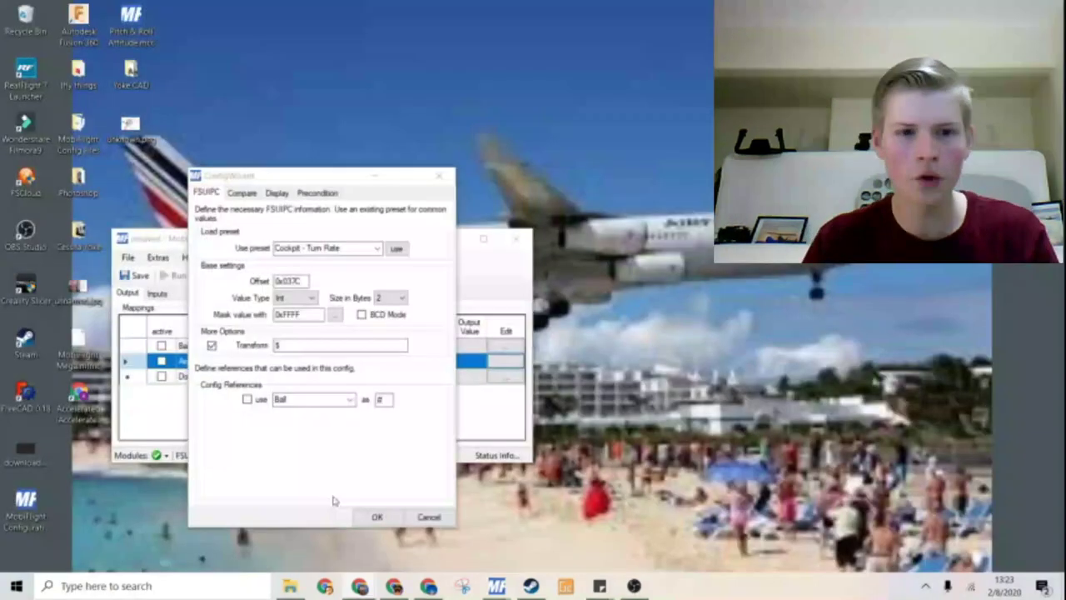
{"action": "type", "text": "+"}
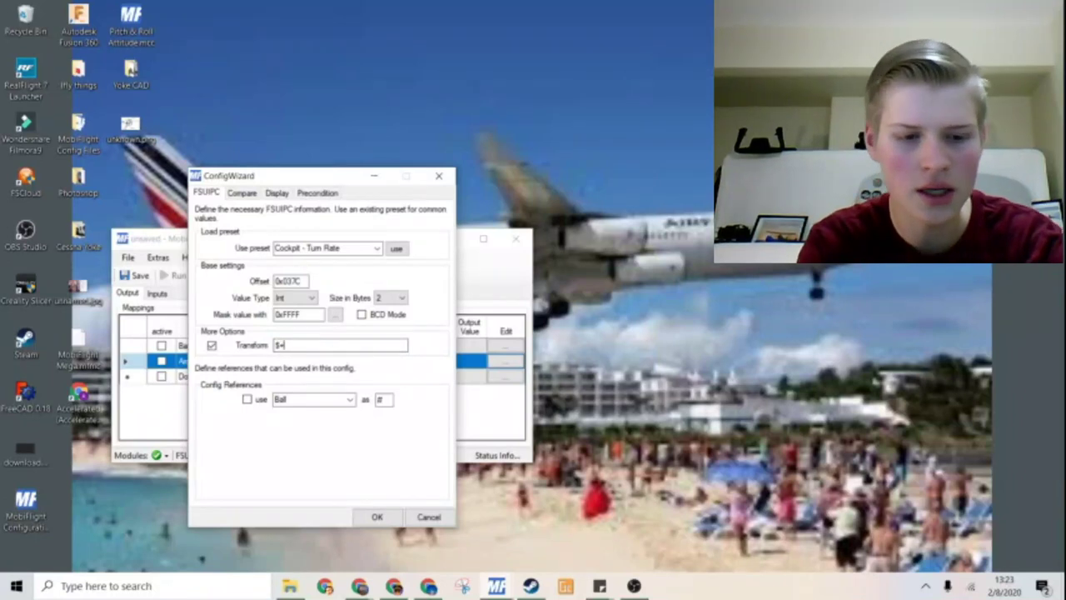
{"action": "type", "text": "5"}
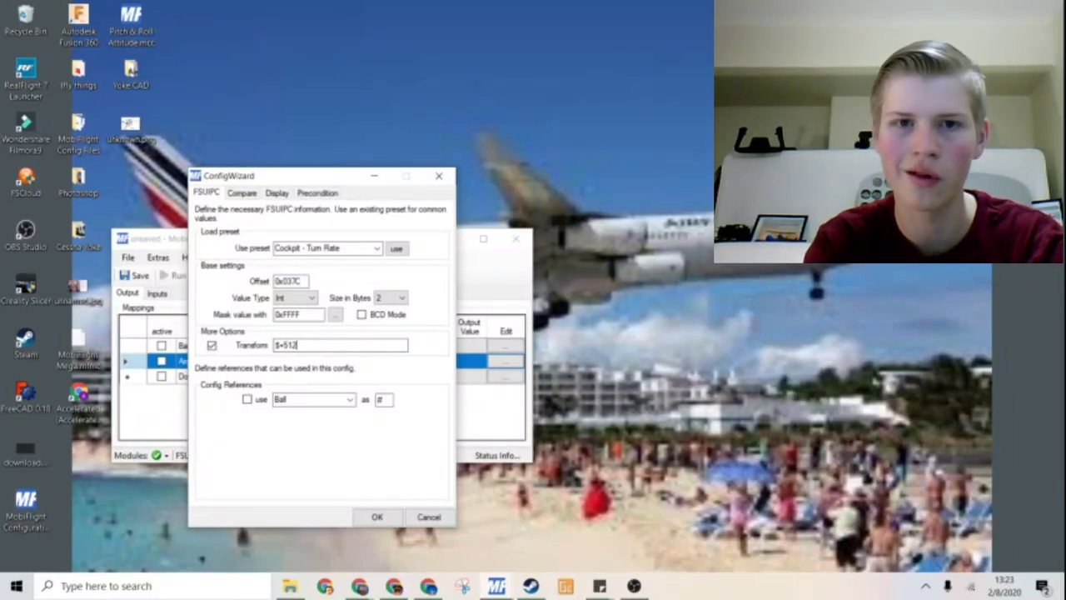
{"action": "type", "text": "12"}
Drive the Airplane servo on Left C172 MEGA/SI with max value 1024 and 95% rotation, then test it.
{"action": "left_click", "coordinate": [275, 193]}
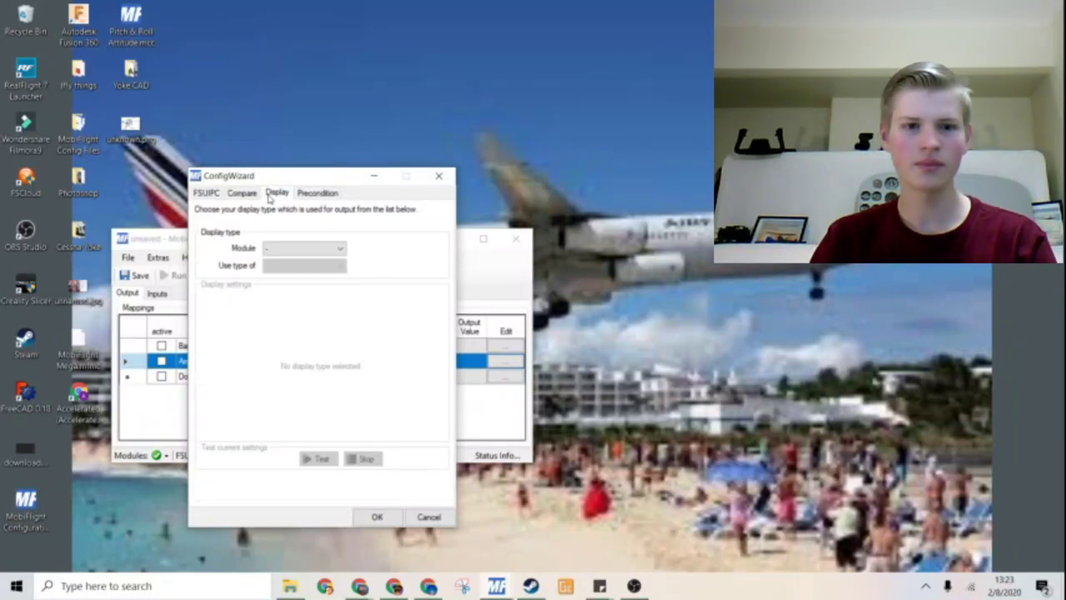
{"action": "left_click", "coordinate": [296, 248]}
{"action": "left_click", "coordinate": [305, 270]}
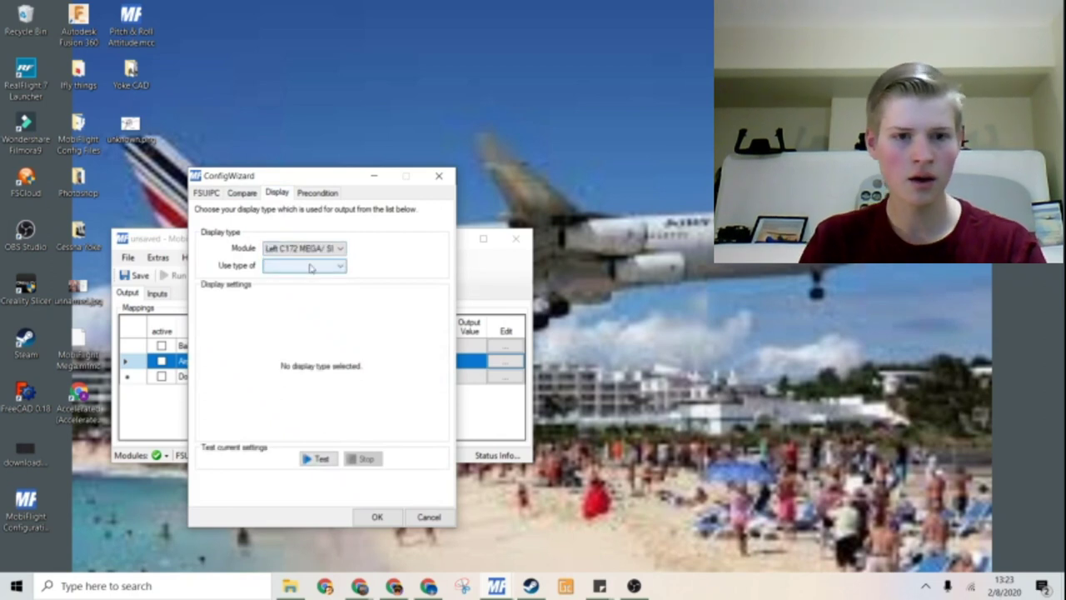
{"action": "left_click", "coordinate": [309, 266]}
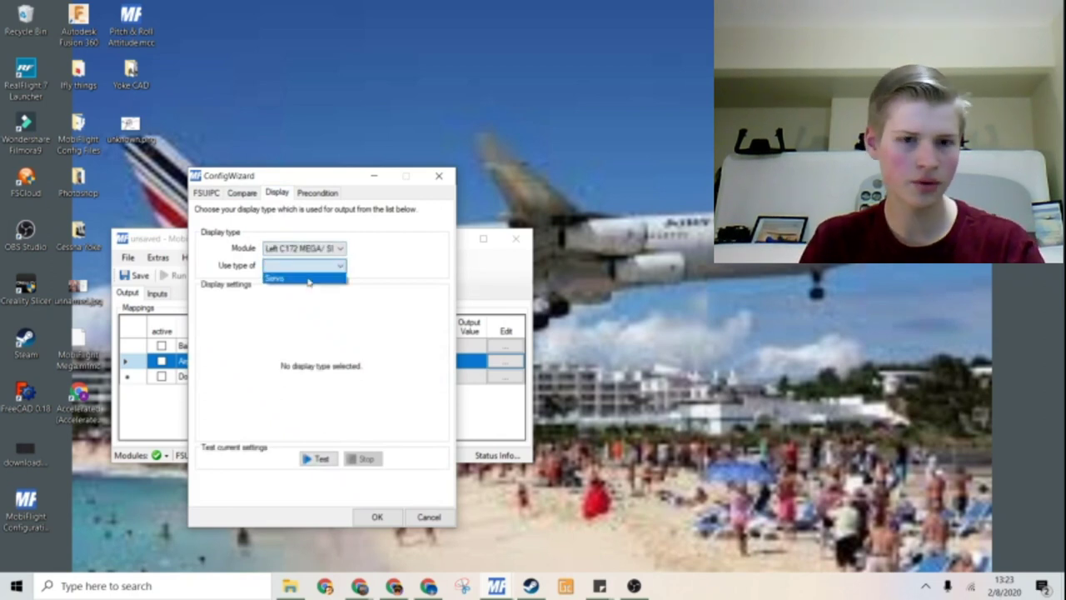
{"action": "left_click", "coordinate": [308, 279]}
{"action": "left_click", "coordinate": [306, 297]}
{"action": "left_click", "coordinate": [308, 320]}
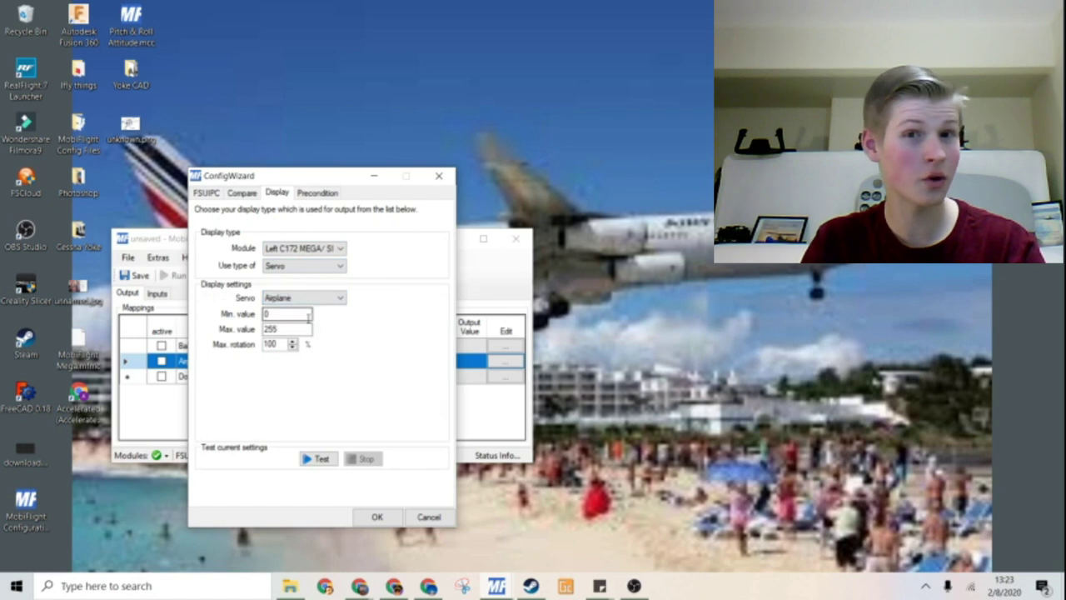
{"action": "key", "text": "alt+Tab"}
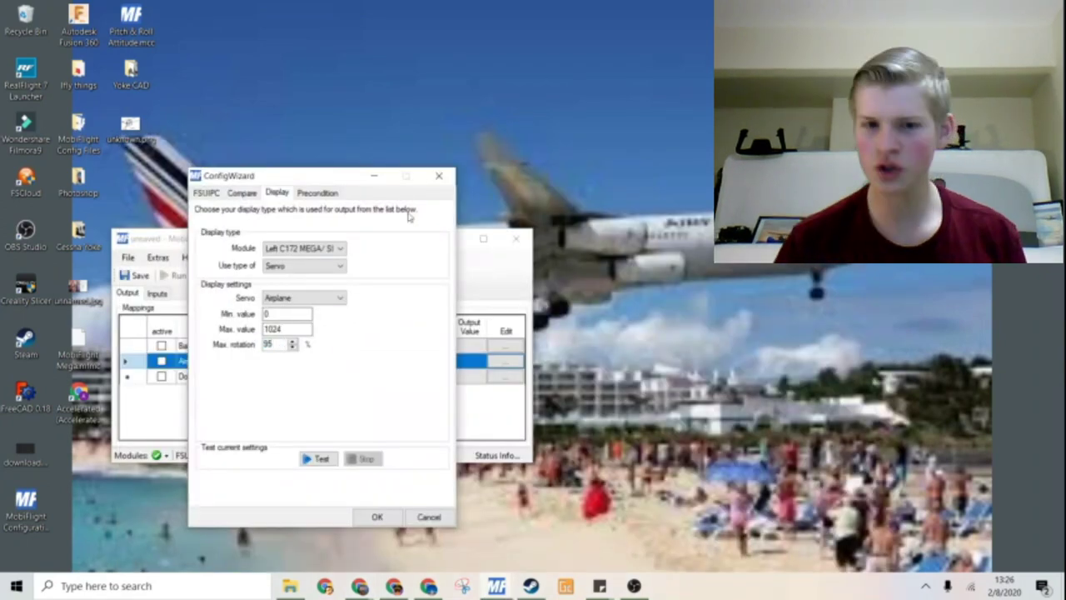
{"action": "left_click", "coordinate": [320, 459]}
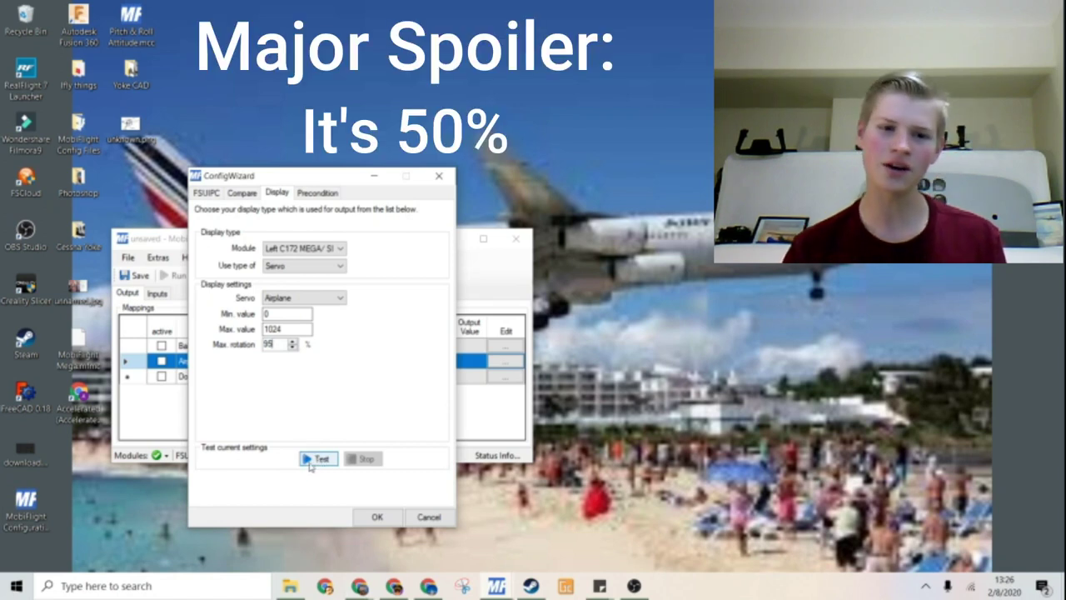
{"action": "left_click", "coordinate": [311, 461]}
Stop the Airplane servo test.
{"action": "left_click", "coordinate": [361, 460]}
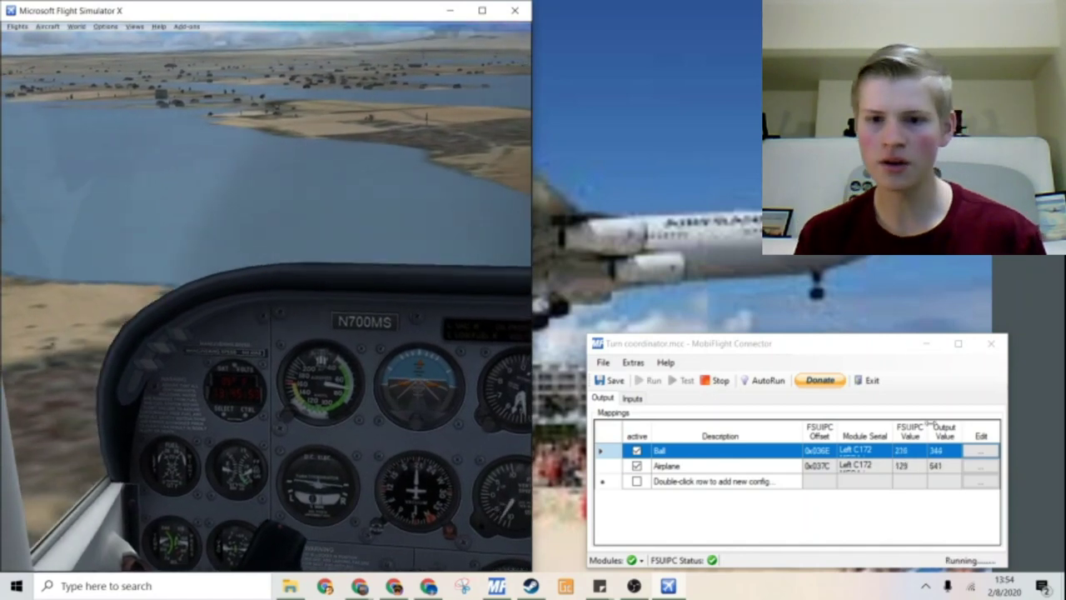
Reopen the Airplane mapping and lower its servo max rotation to 50%.
{"action": "left_click", "coordinate": [981, 455]}
{"action": "left_click", "coordinate": [980, 455]}
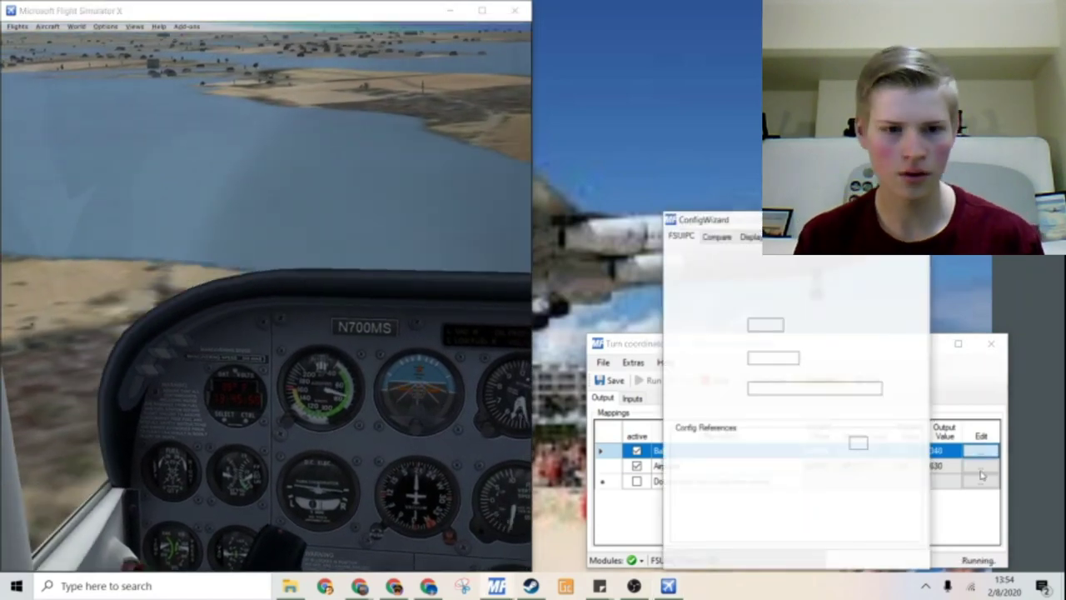
{"action": "key", "text": "Return"}
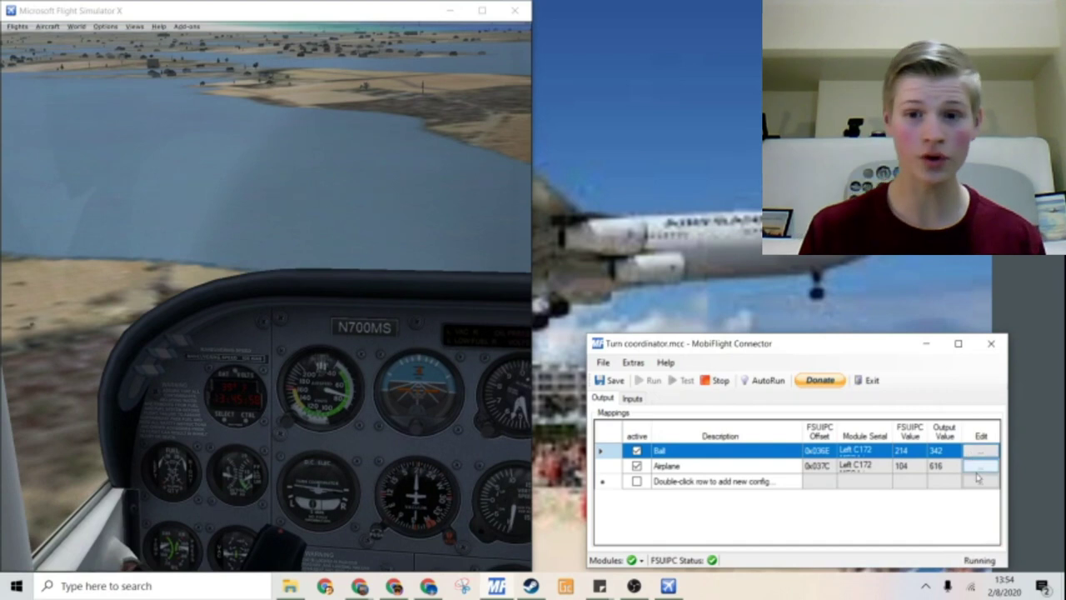
{"action": "left_click", "coordinate": [979, 469]}
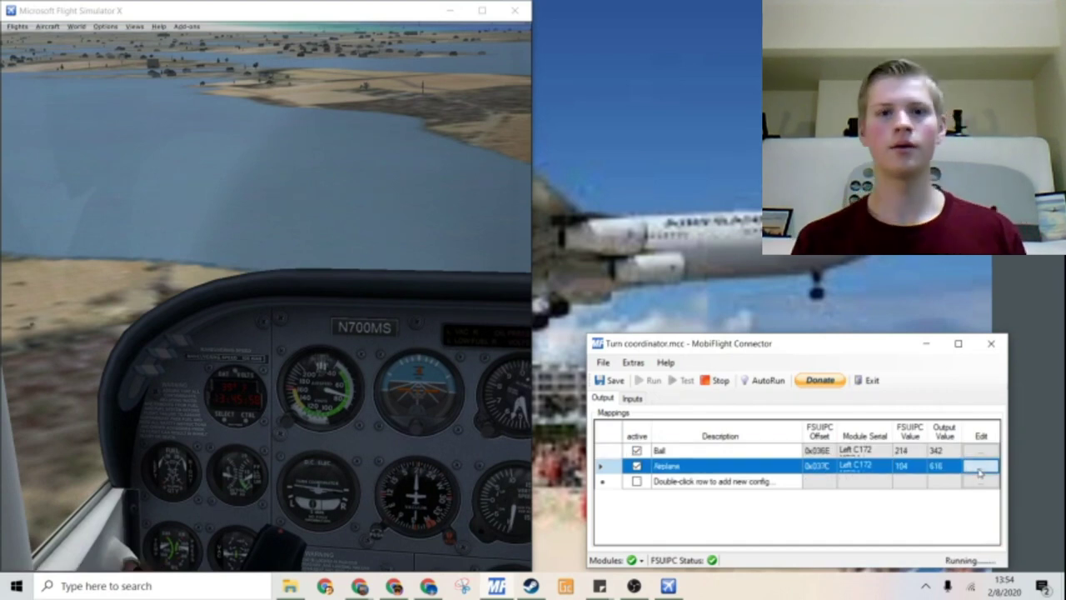
{"action": "left_click", "coordinate": [979, 468]}
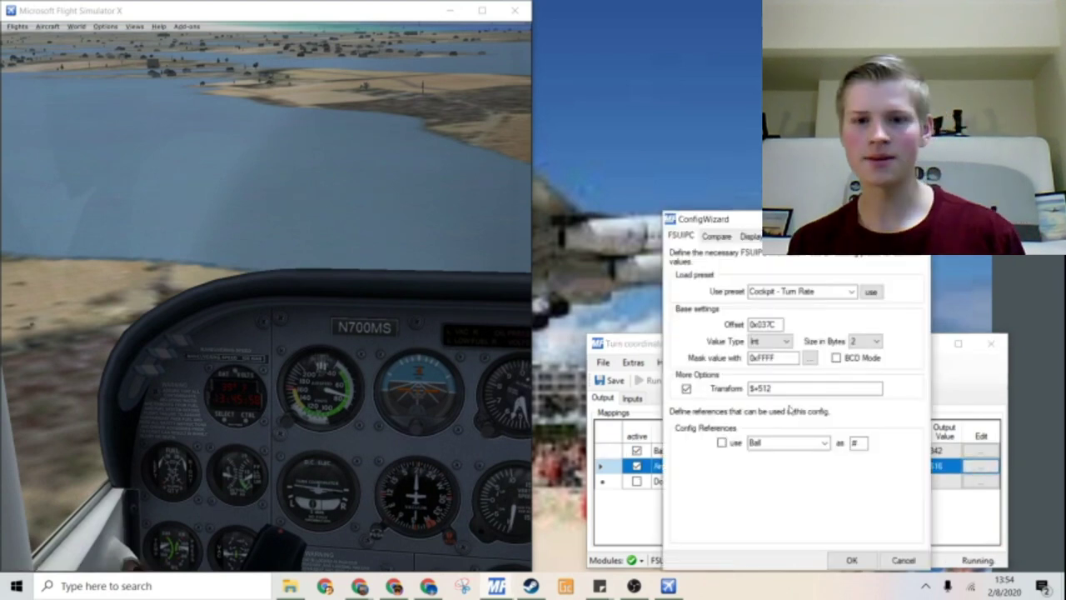
{"action": "left_click", "coordinate": [800, 236]}
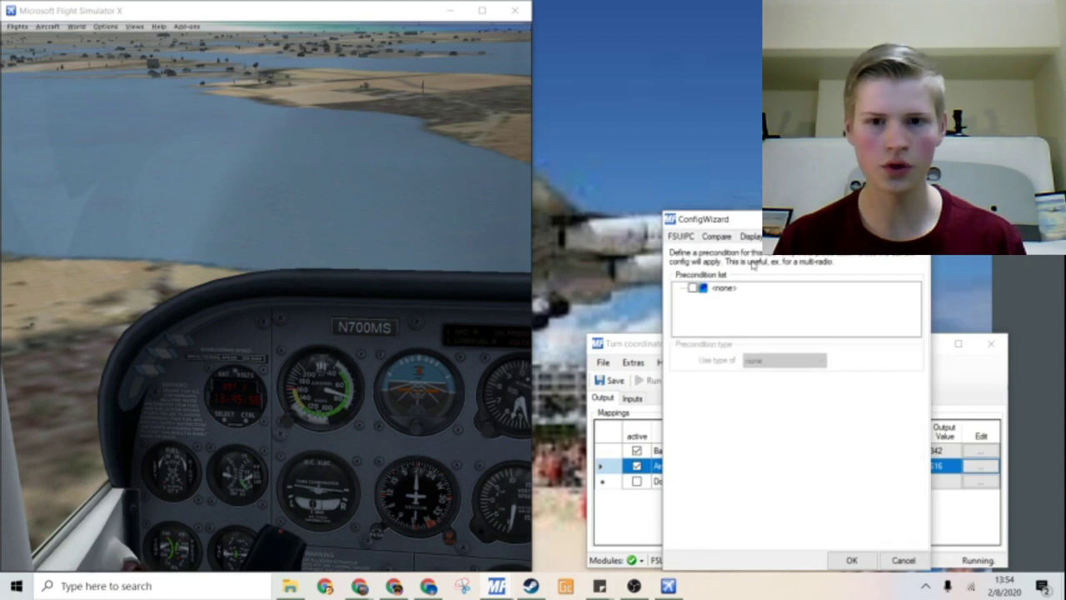
{"action": "left_click", "coordinate": [748, 237]}
{"action": "double_click", "coordinate": [744, 388]}
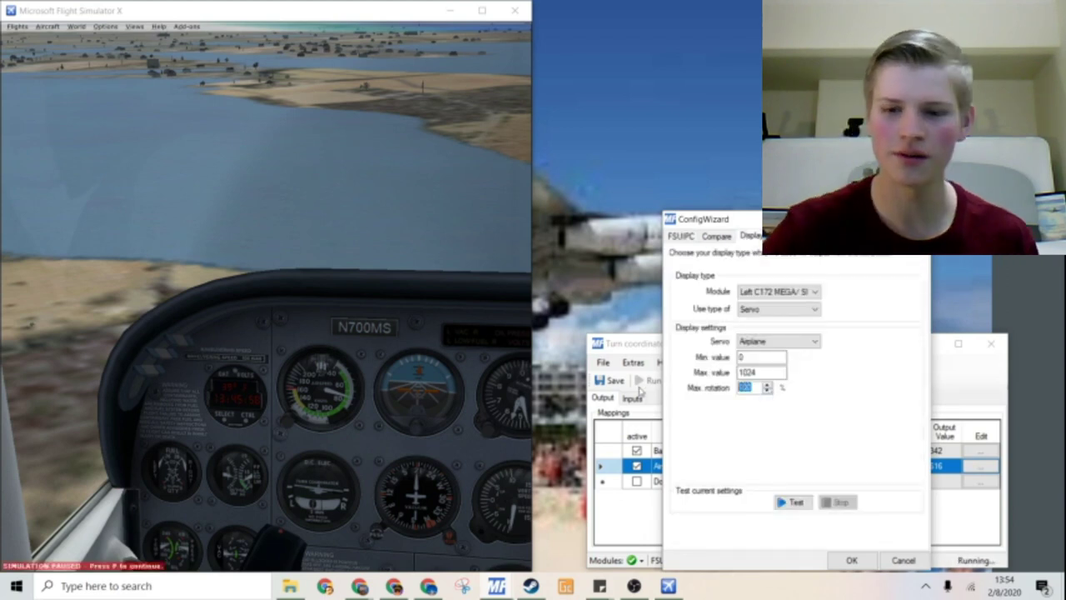
{"action": "type", "text": "50"}
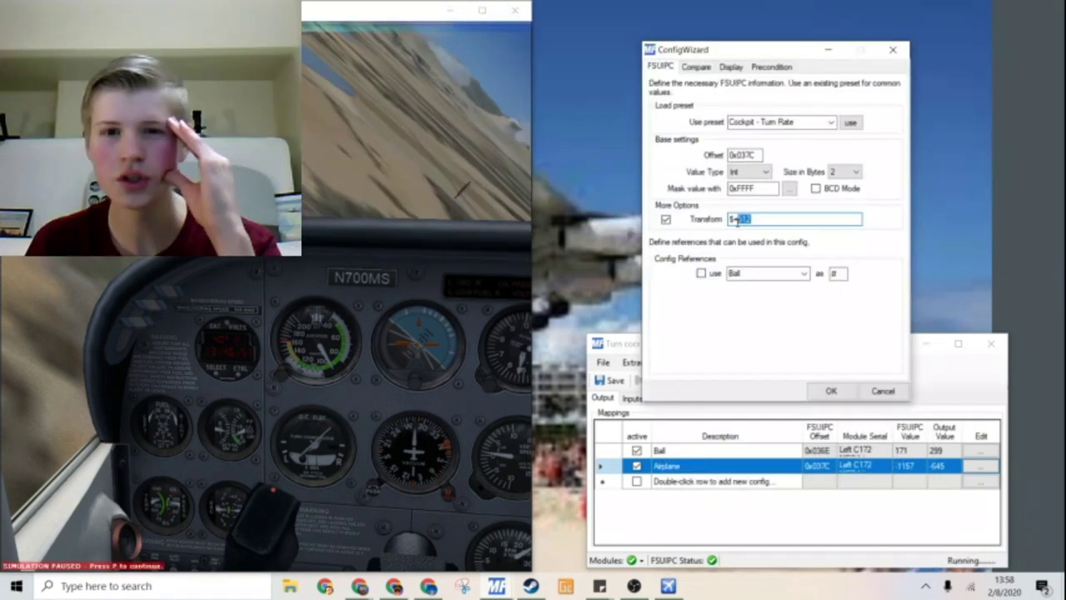
Change the Airplane transform to $+1024, set servo max value 2048, and close the wizard.
{"action": "left_click", "coordinate": [737, 219]}
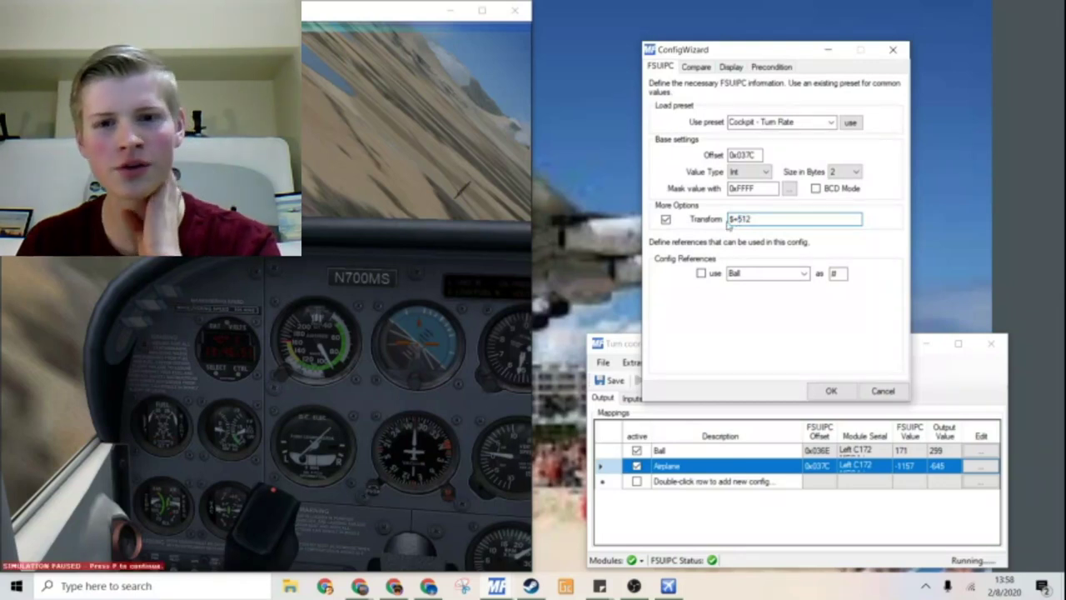
{"action": "double_click", "coordinate": [738, 219]}
{"action": "type", "text": "1"}
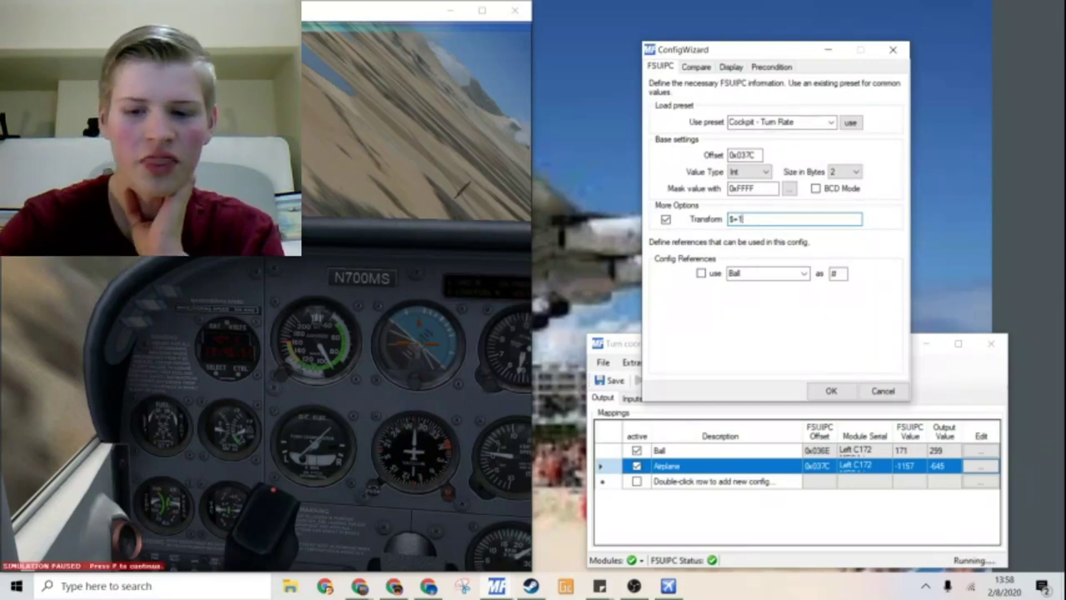
{"action": "type", "text": "024"}
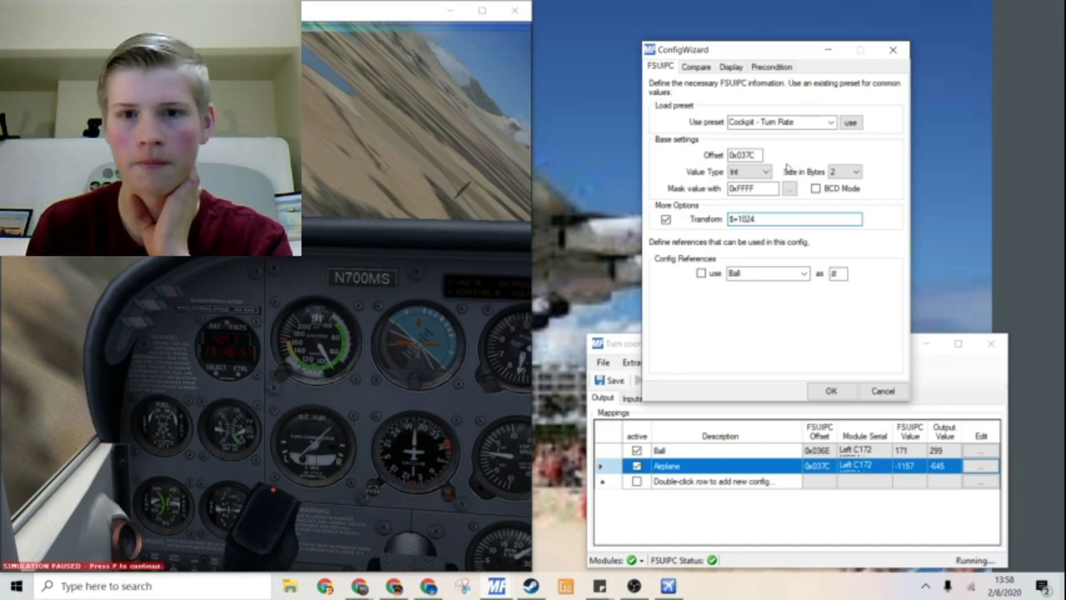
{"action": "double_click", "coordinate": [771, 220]}
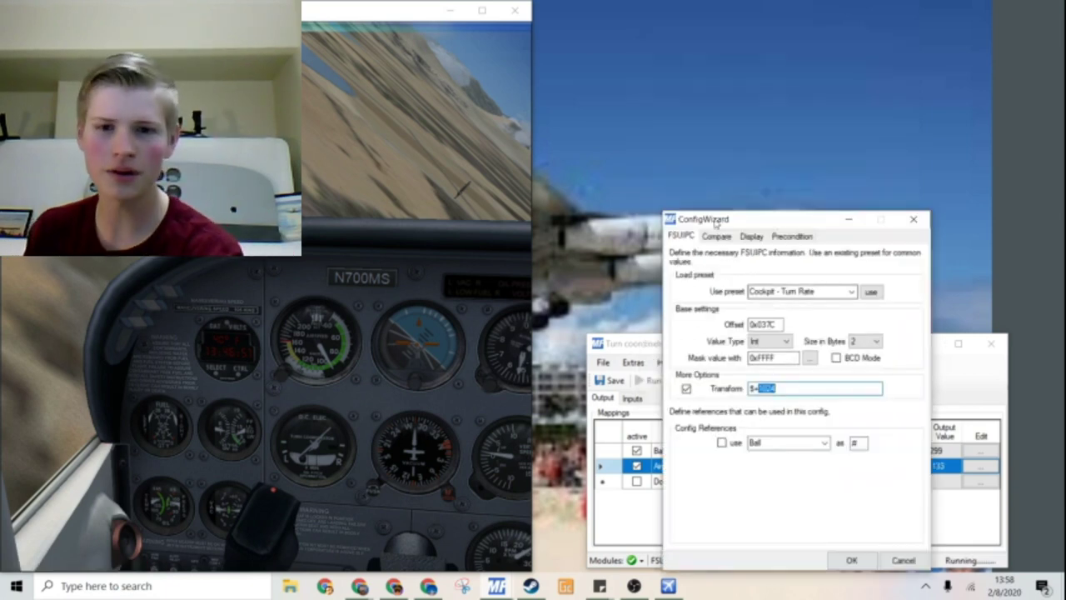
{"action": "left_click", "coordinate": [751, 237]}
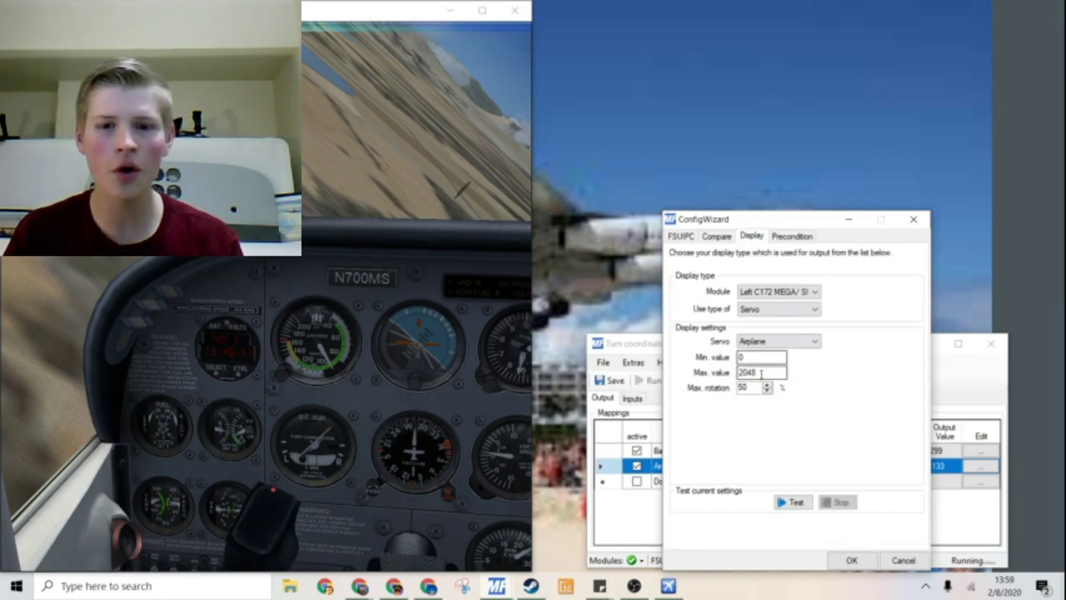
{"action": "double_click", "coordinate": [752, 372]}
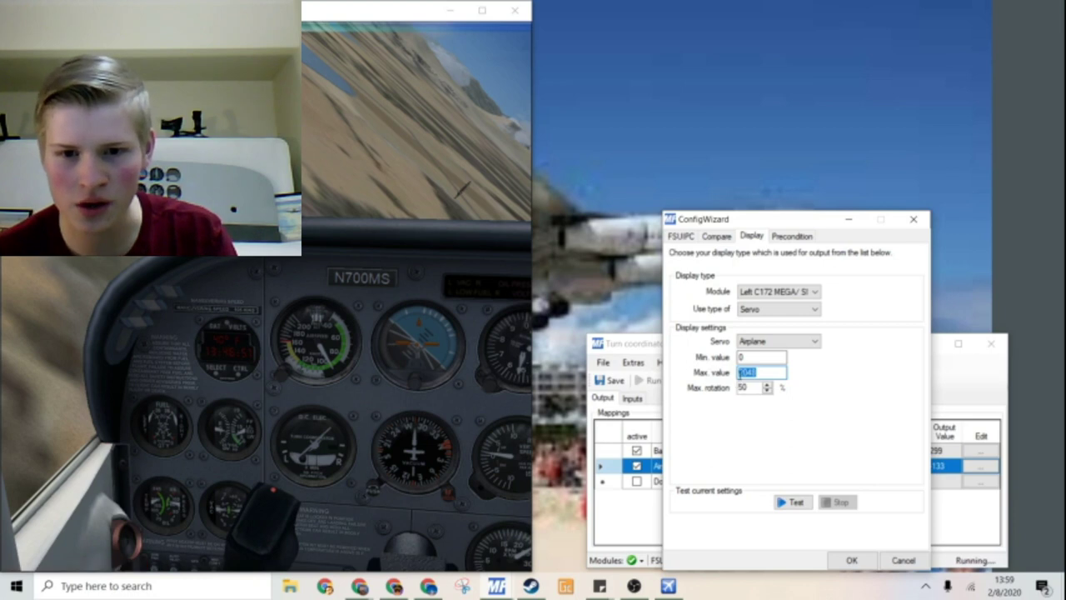
{"action": "left_click", "coordinate": [852, 560]}
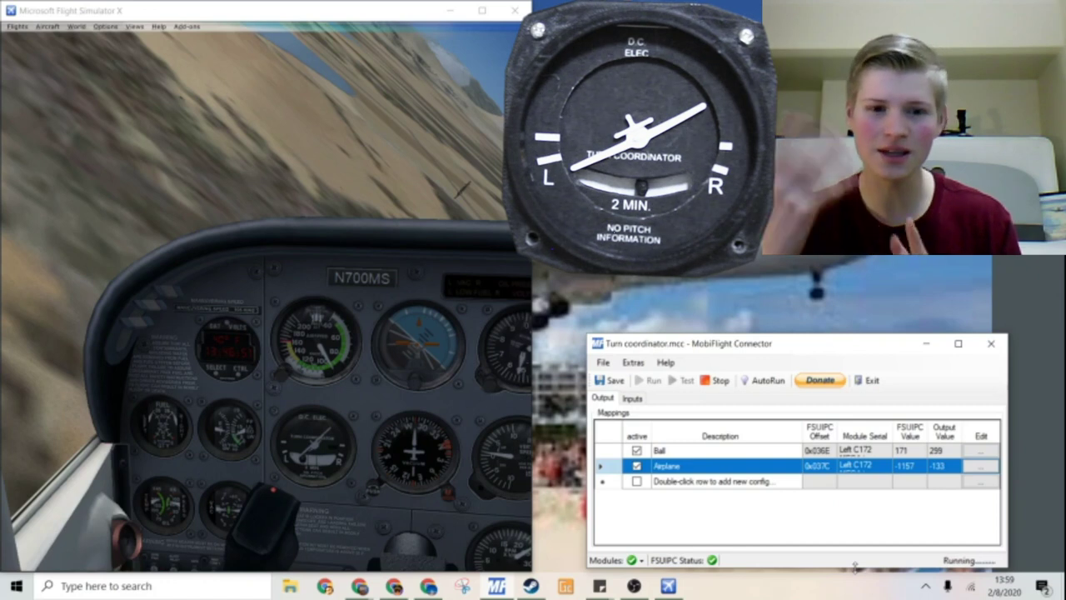
Bring Flight Simulator forward so the sim flies again while MobiFlight drives the servos.
{"action": "left_click", "coordinate": [463, 310]}
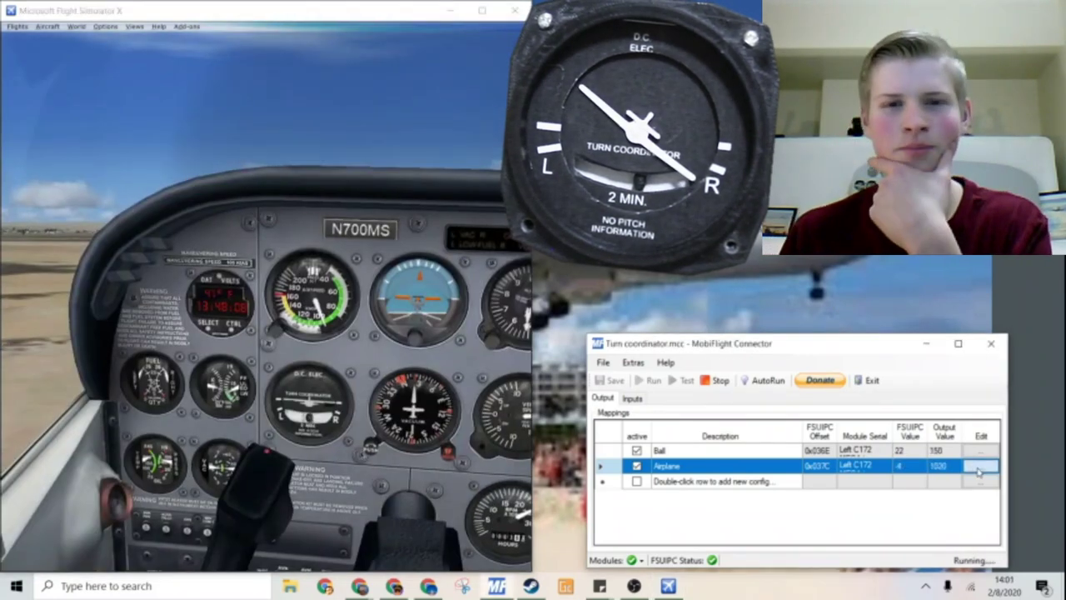
Set the Airplane mapping's interpolation so input 0 gives 2048 and 2048 gives 1024.
{"action": "left_click", "coordinate": [980, 469]}
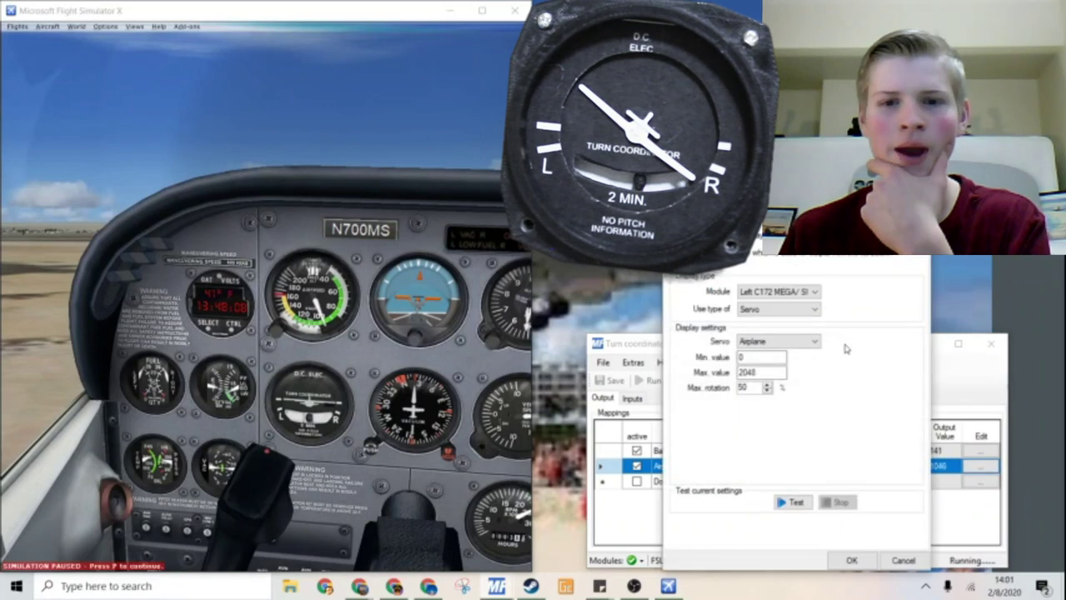
{"action": "left_click", "coordinate": [716, 236]}
{"action": "left_click", "coordinate": [812, 435]}
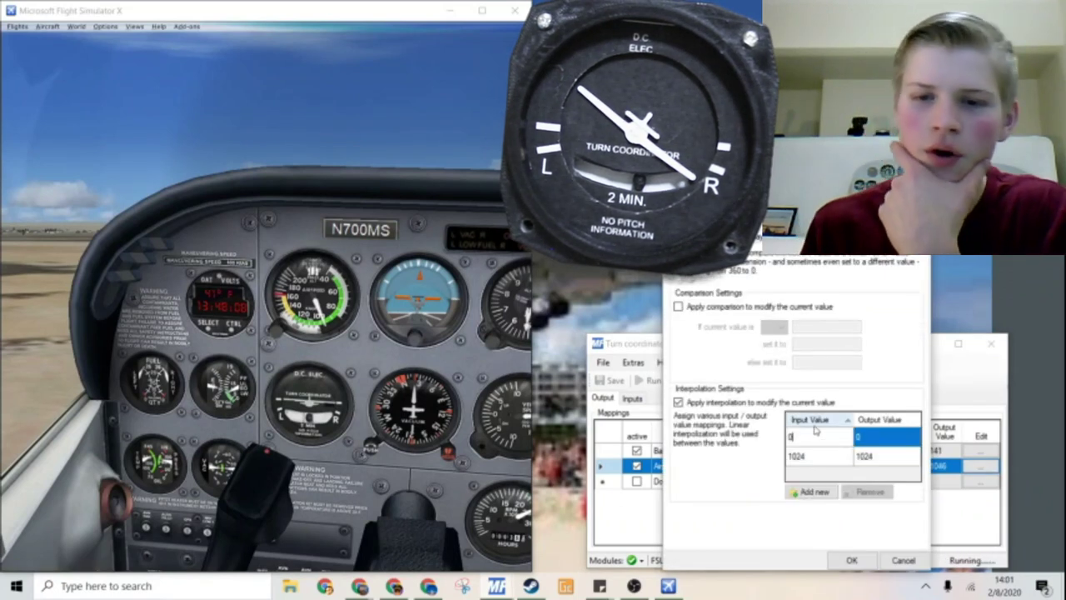
{"action": "type", "text": "20"}
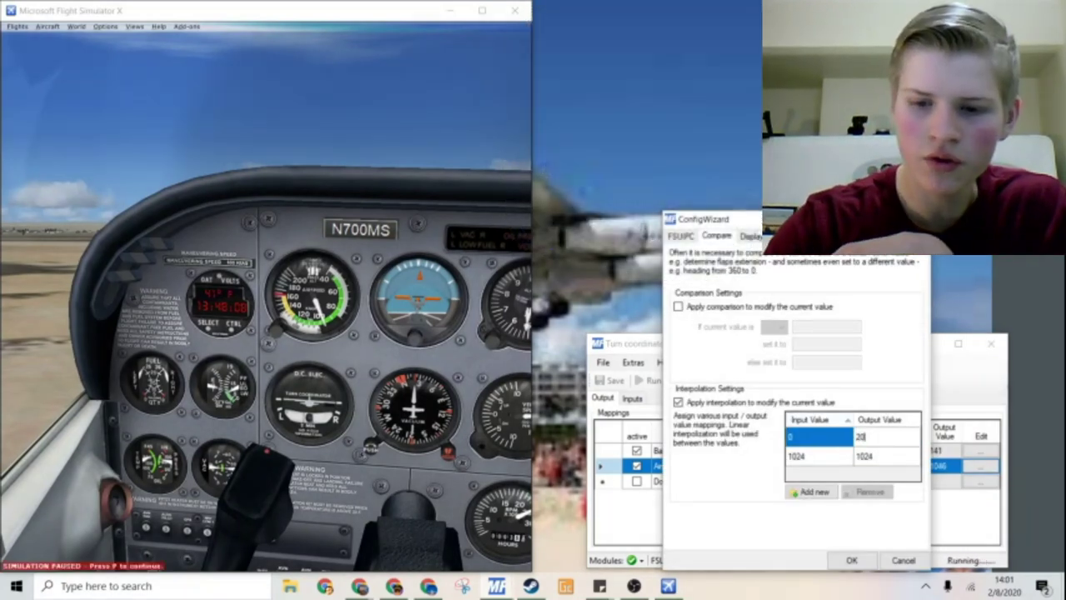
{"action": "type", "text": "48"}
{"action": "left_click", "coordinate": [800, 457]}
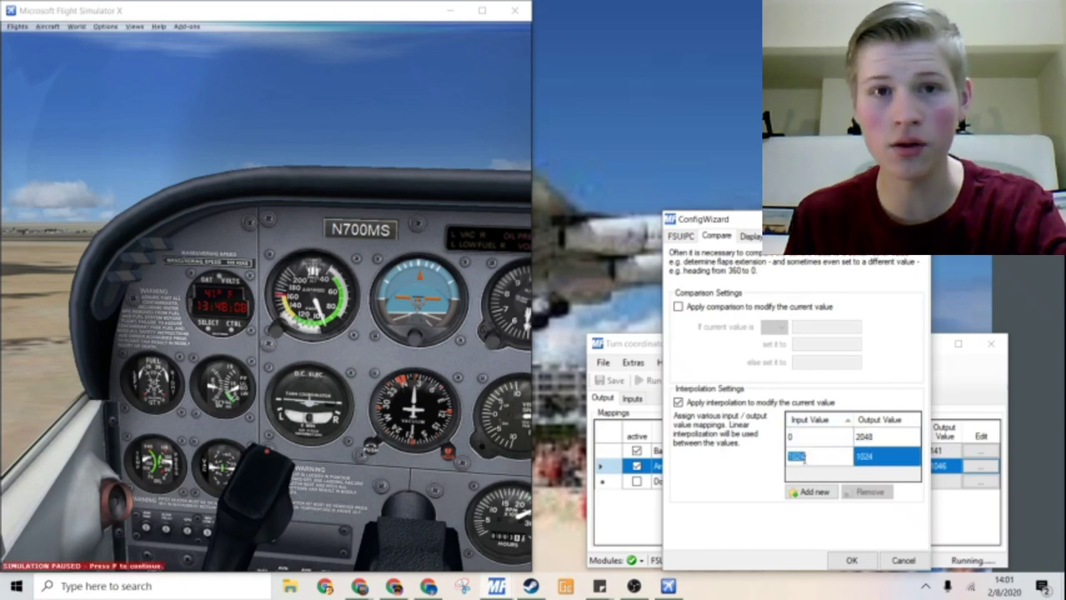
{"action": "type", "text": "2048"}
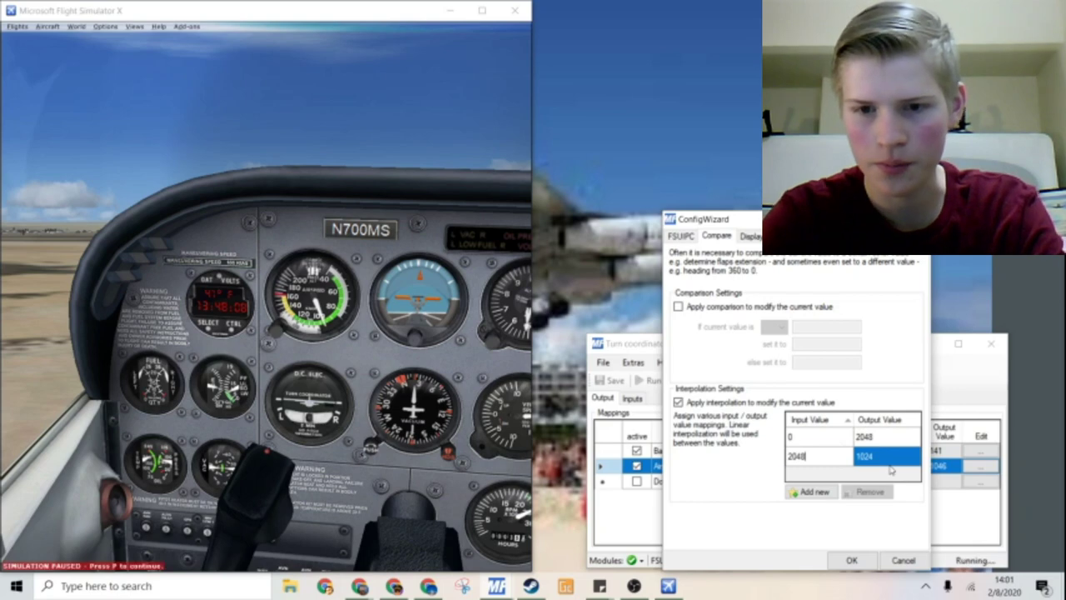
{"action": "key", "text": "Return"}
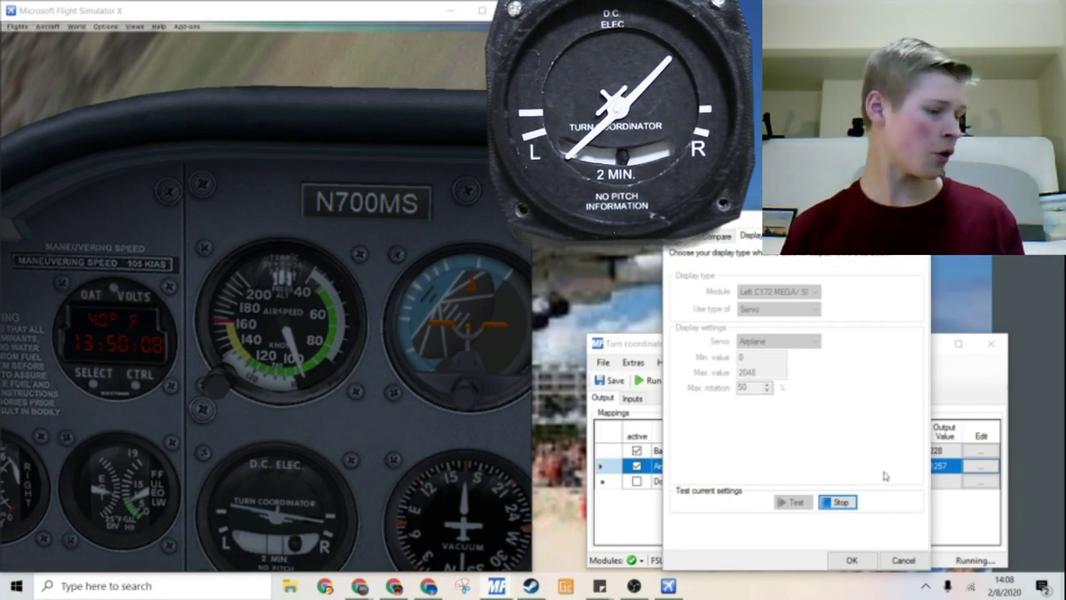
Stop the Airplane servo test, toggle the sim's pause, and reopen and confirm the Ball mapping.
{"action": "left_click", "coordinate": [838, 502]}
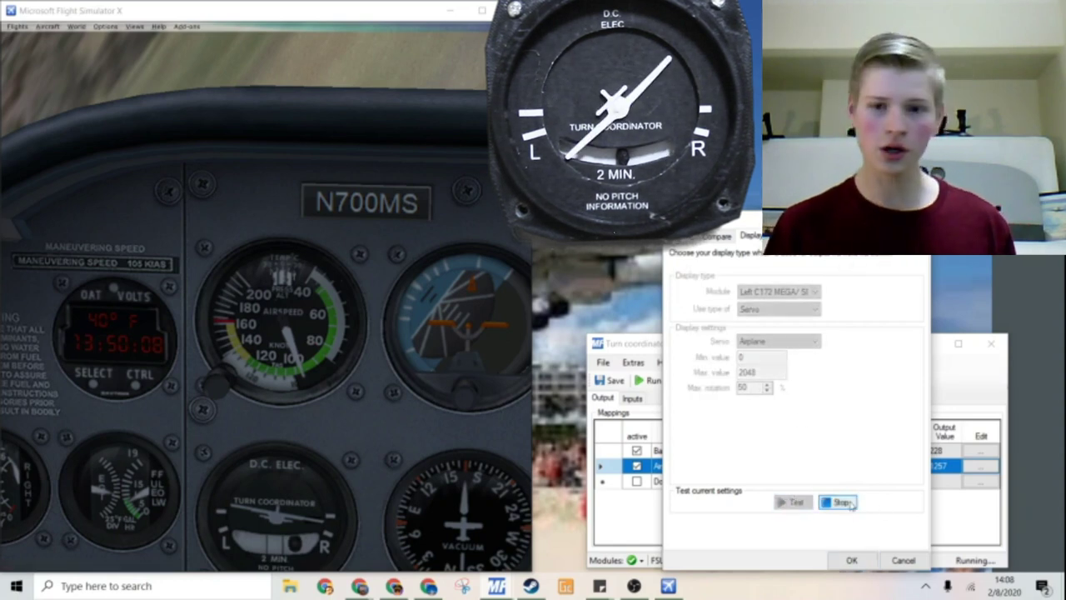
{"action": "left_click", "coordinate": [829, 502]}
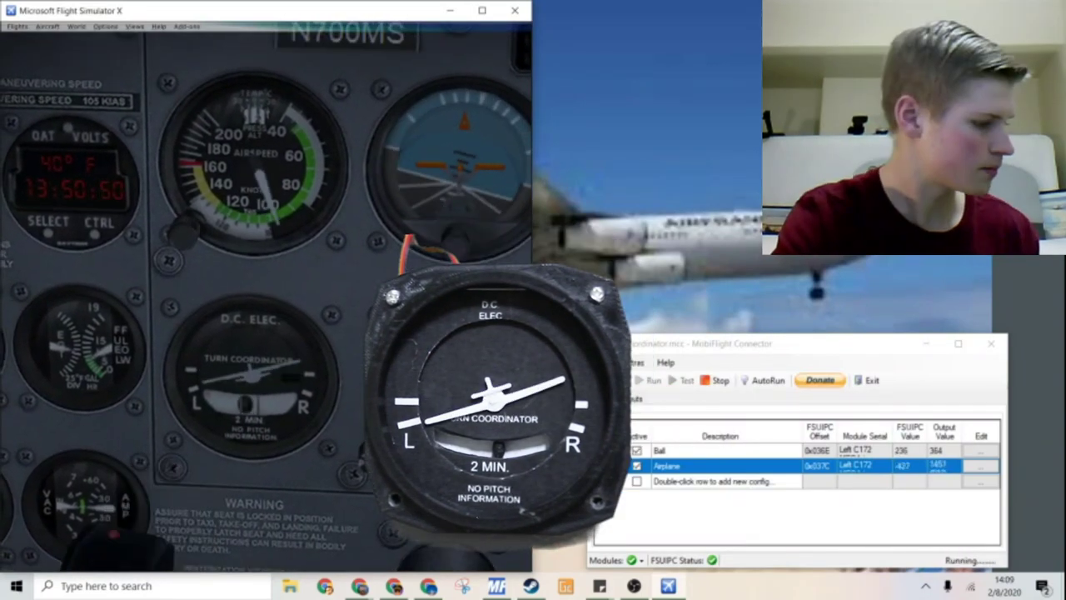
{"action": "key", "text": "p"}
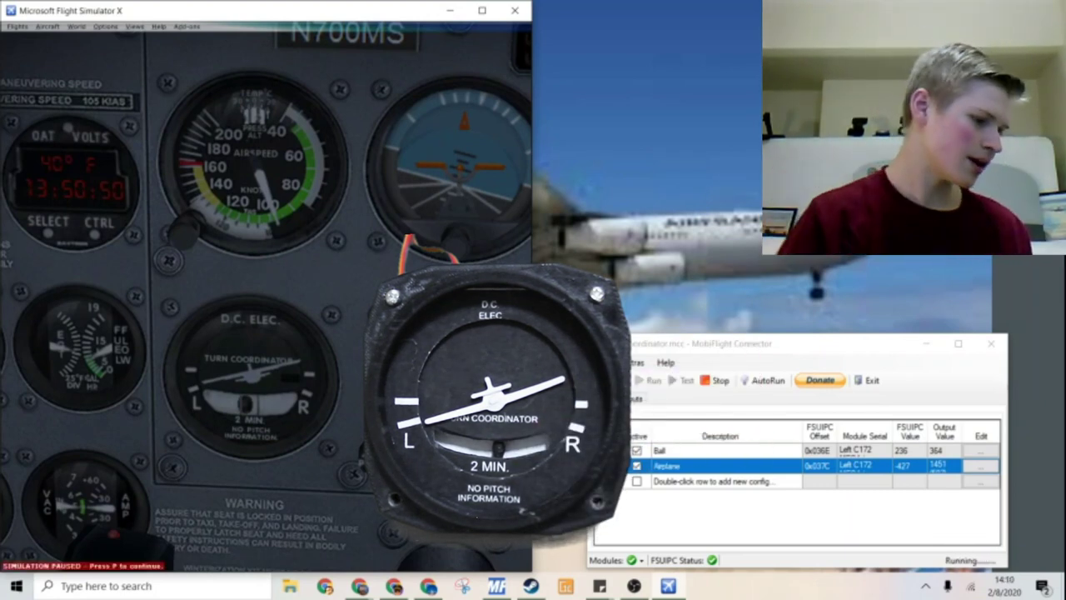
{"action": "key", "text": "p"}
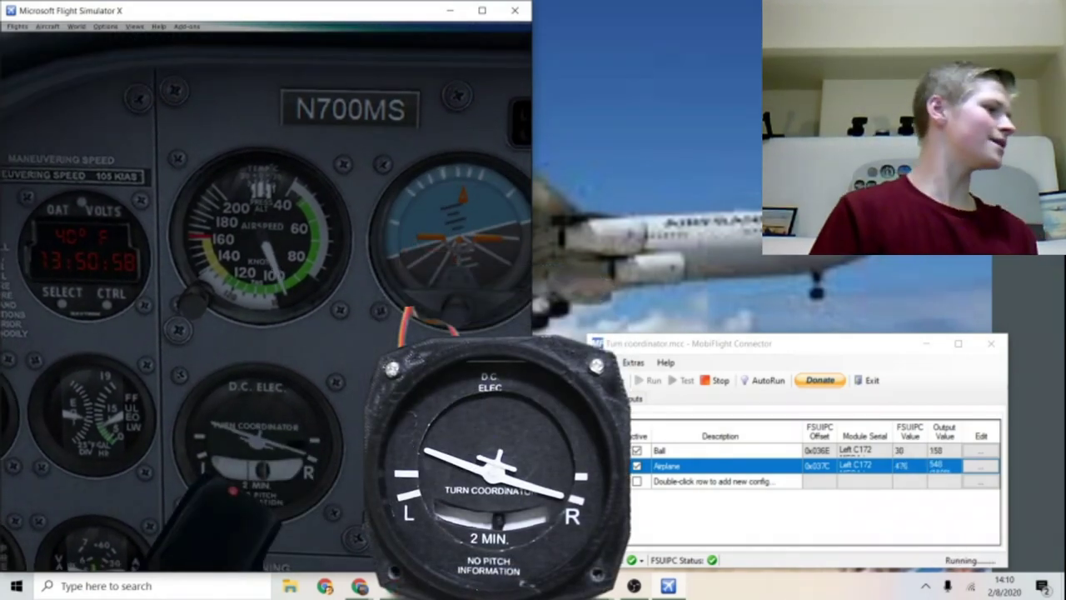
{"action": "double_click", "coordinate": [666, 450]}
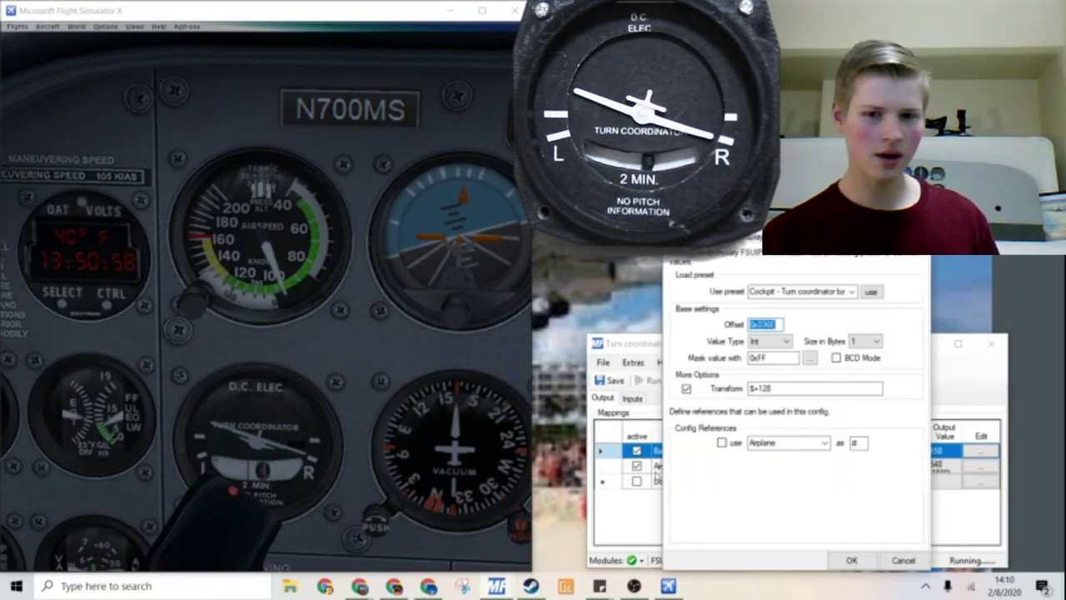
{"action": "left_click", "coordinate": [854, 561]}
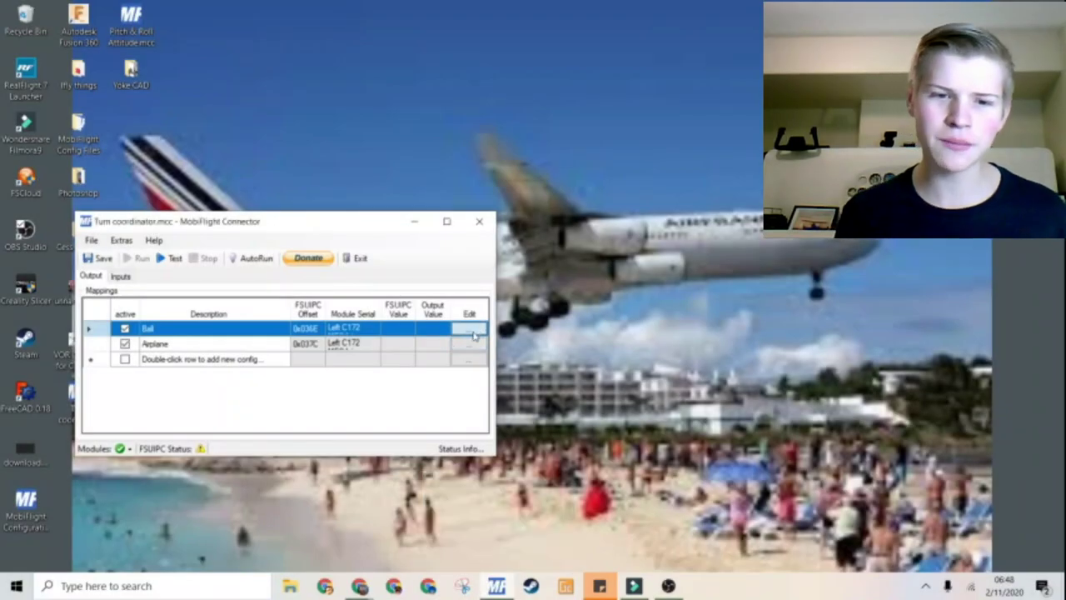
Review the Ball mapping's comparison settings, then bring up the Desmos Turn Coordinator Graph.
{"action": "left_click", "coordinate": [470, 330]}
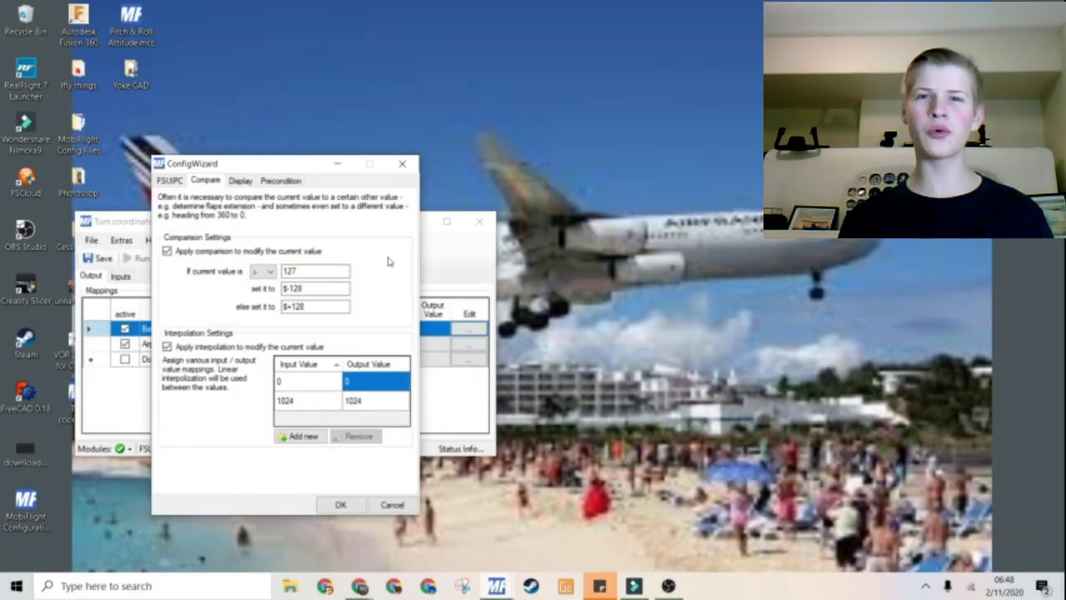
{"action": "left_click", "coordinate": [366, 588]}
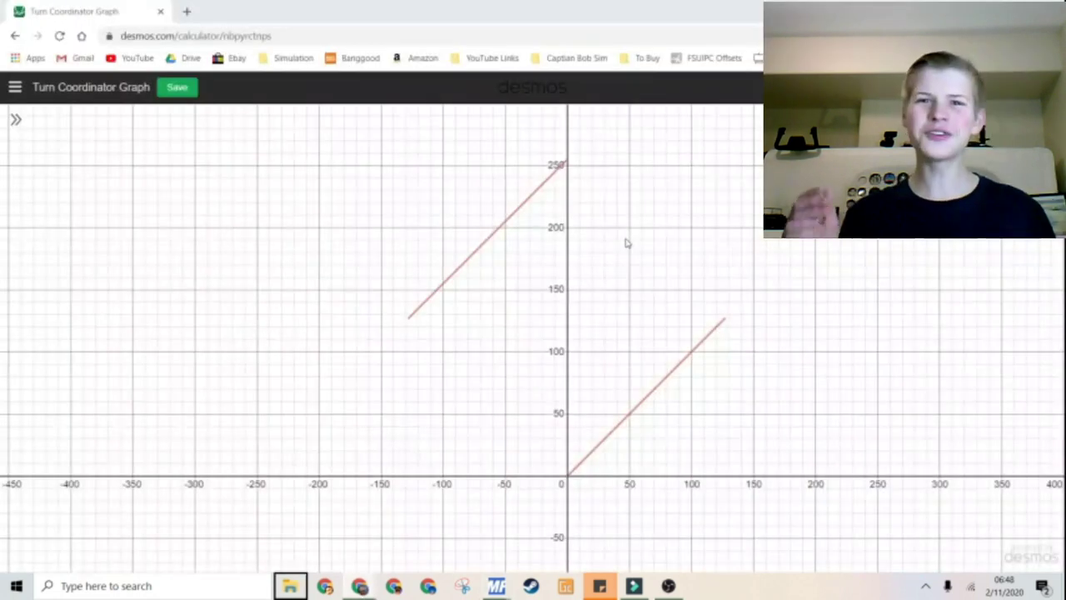
Trace the graph's upper line and the lower line from the origin up to 127.
{"action": "left_click", "coordinate": [409, 320]}
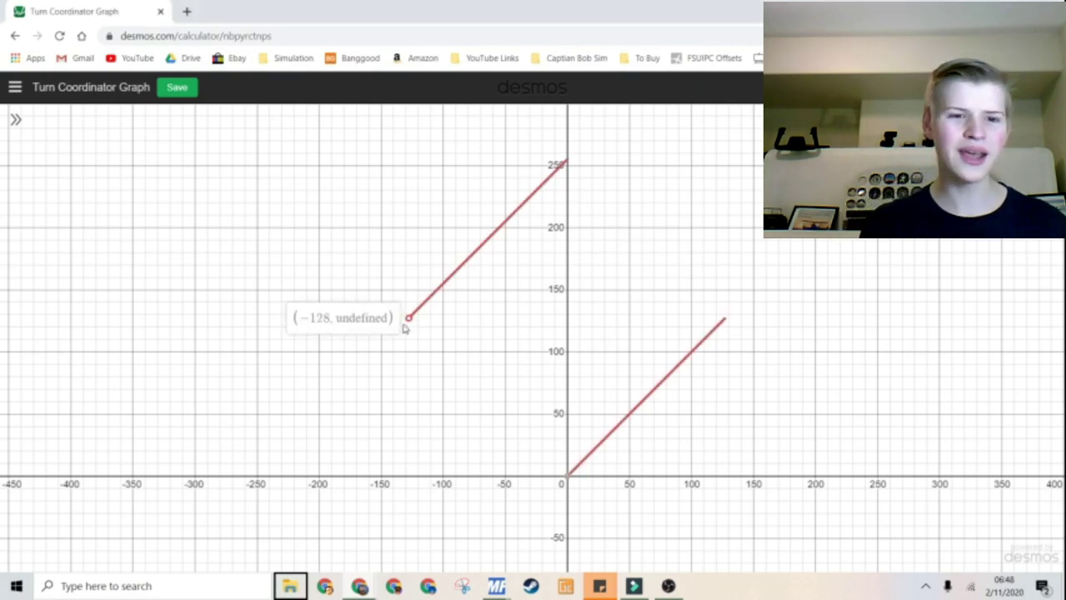
{"action": "mouse_move", "coordinate": [403, 336]}
{"action": "left_mouse_down"}
{"action": "mouse_move", "coordinate": [608, 171]}
{"action": "mouse_move", "coordinate": [558, 165]}
{"action": "mouse_move", "coordinate": [575, 165]}
{"action": "left_mouse_up"}
{"action": "scroll", "coordinate": [529, 454], "scroll_direction": "down", "scroll_amount": 3}
{"action": "left_click", "coordinate": [529, 454]}
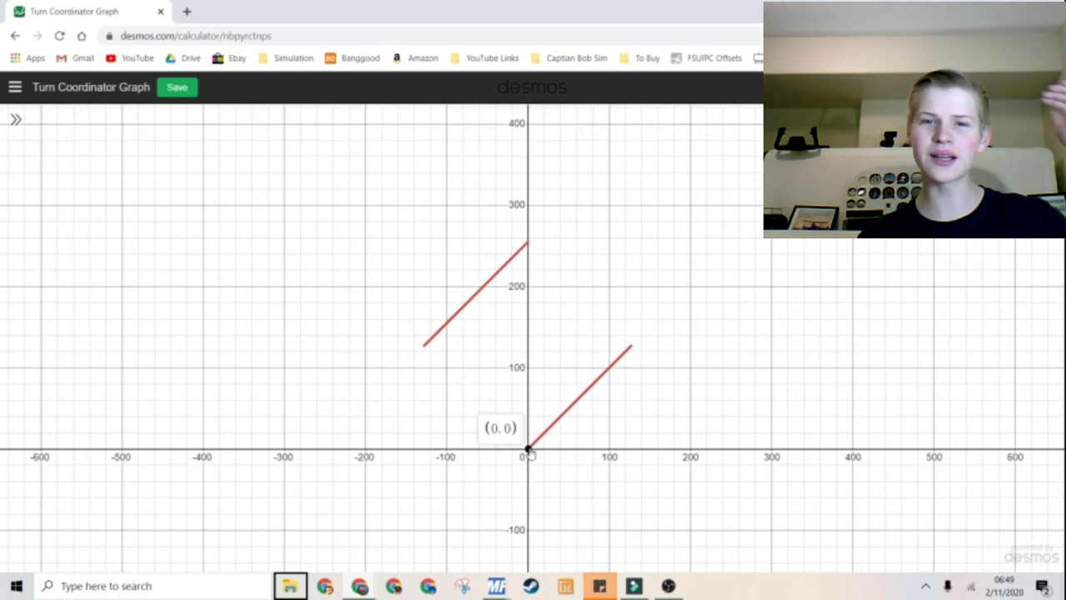
{"action": "left_click", "coordinate": [537, 450]}
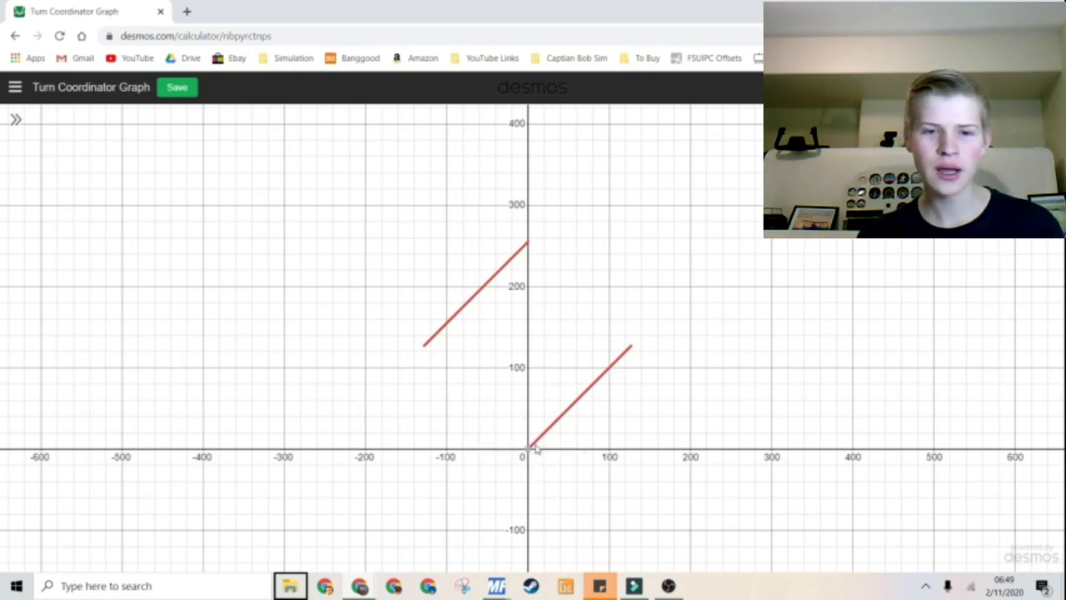
{"action": "left_click_drag", "start_coordinate": [537, 445], "coordinate": [648, 338]}
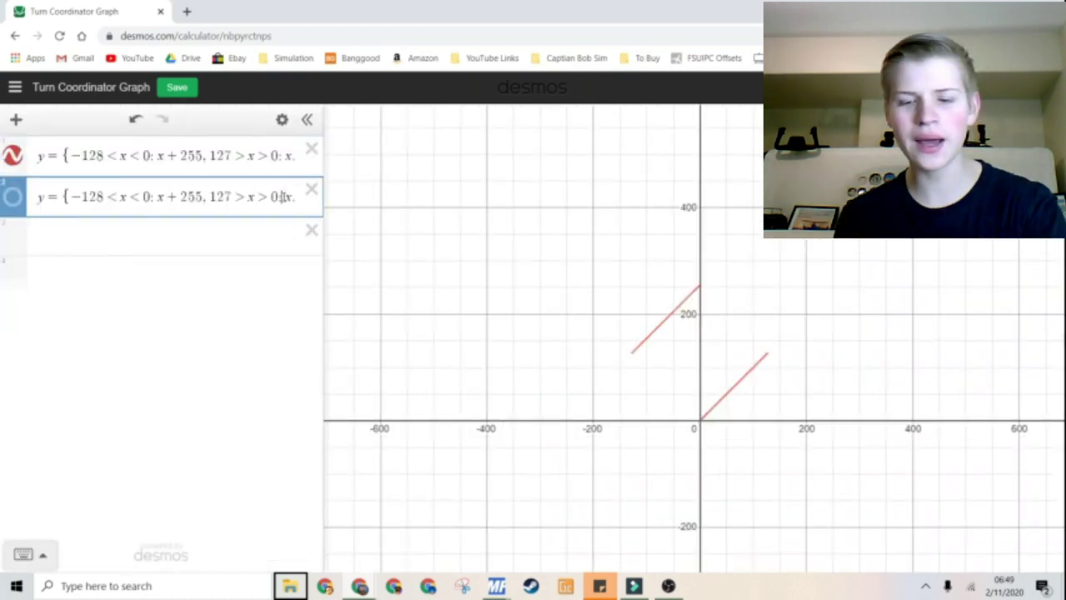
Add an x=0 case and a 255 offset to the second expression and plot it.
{"action": "type", "text": ",x=0:x"}
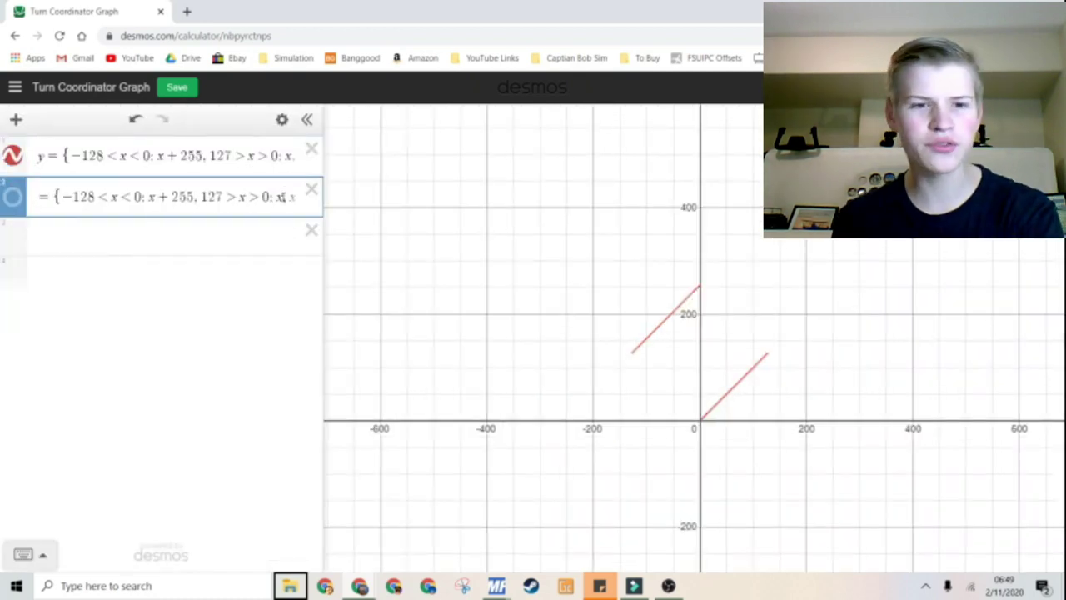
{"action": "key", "text": "Right"}
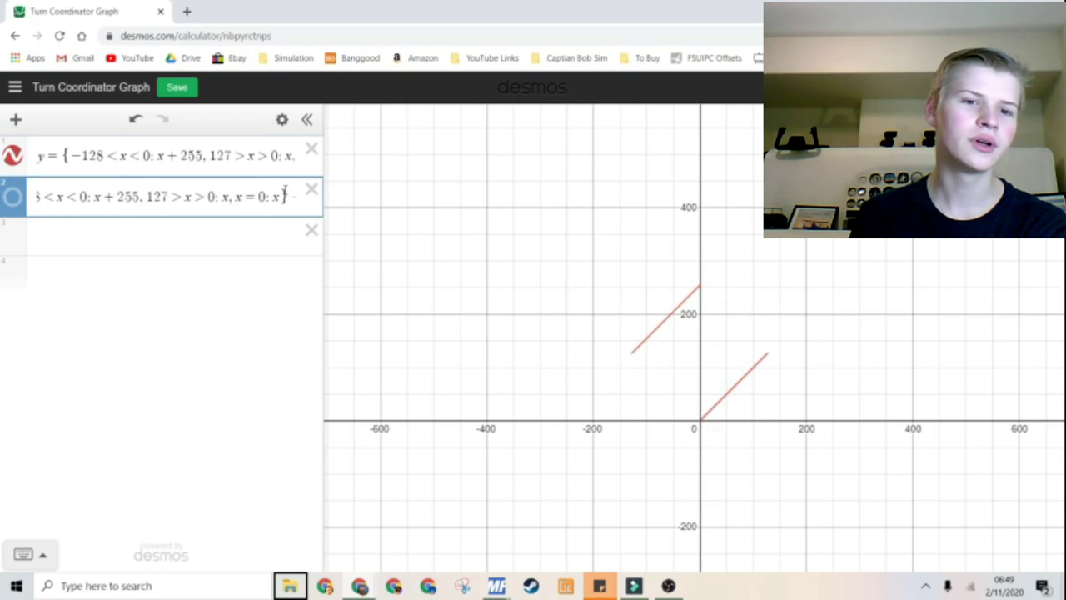
{"action": "type", "text": "+ 25"}
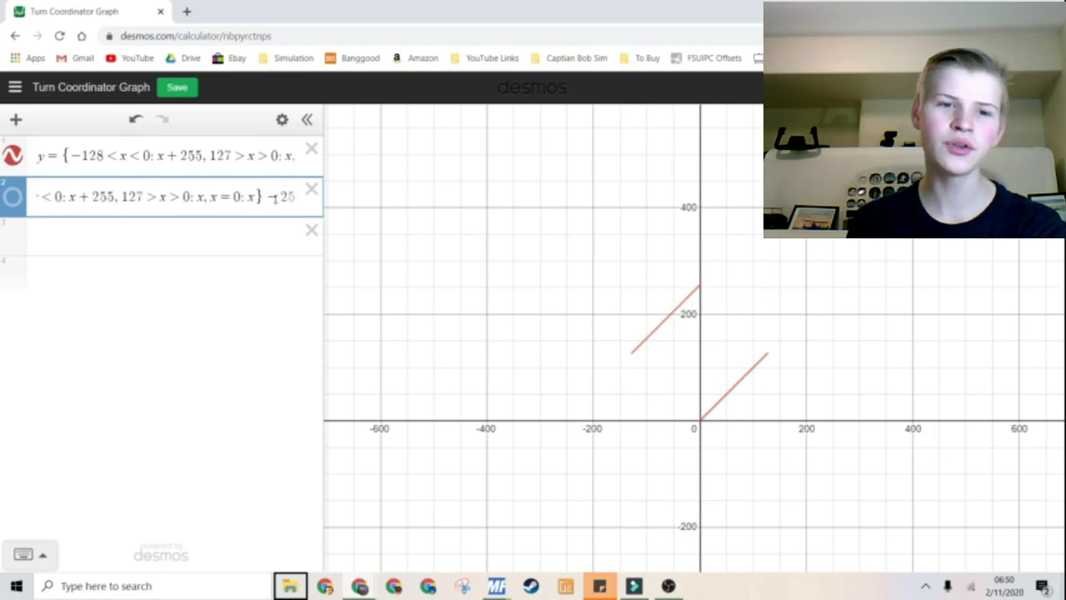
{"action": "type", "text": "55"}
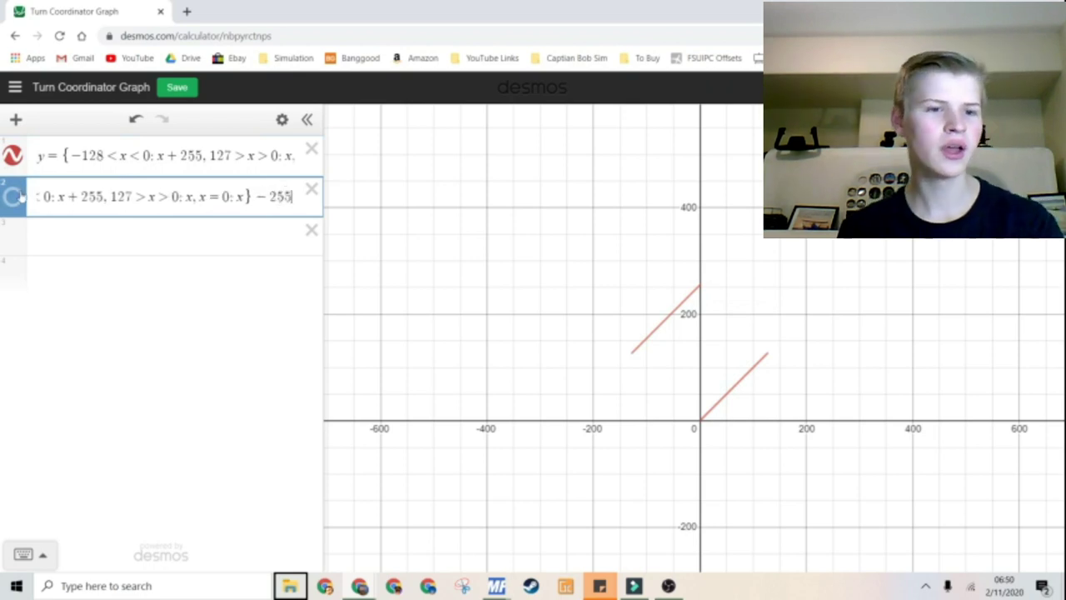
{"action": "left_click", "coordinate": [14, 198]}
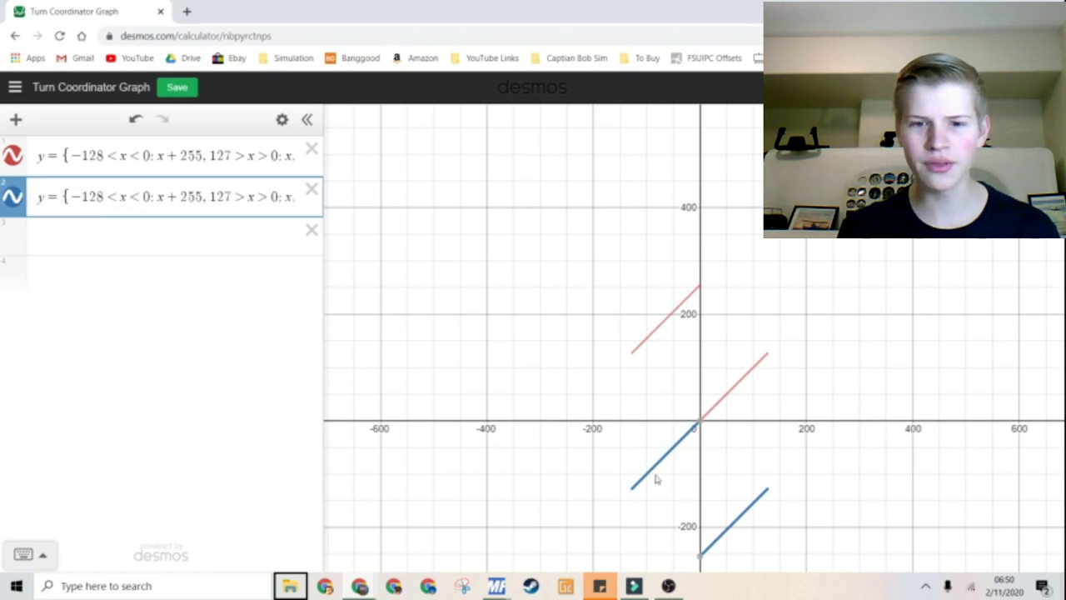
Toggle the first expression's red lines off and on, then trace values along both red lines.
{"action": "left_click", "coordinate": [12, 158]}
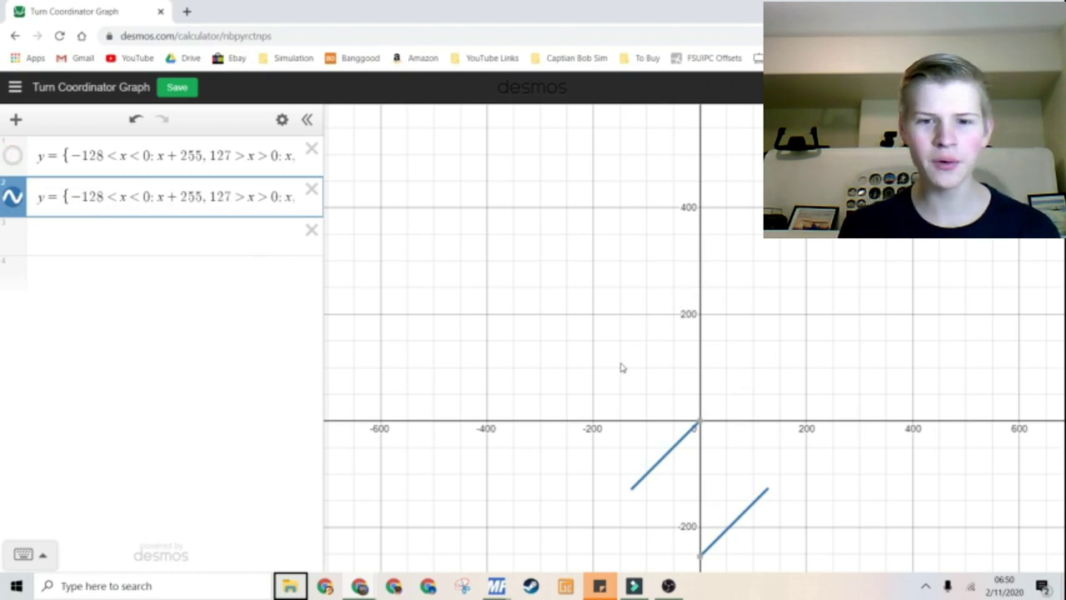
{"action": "left_click", "coordinate": [10, 163]}
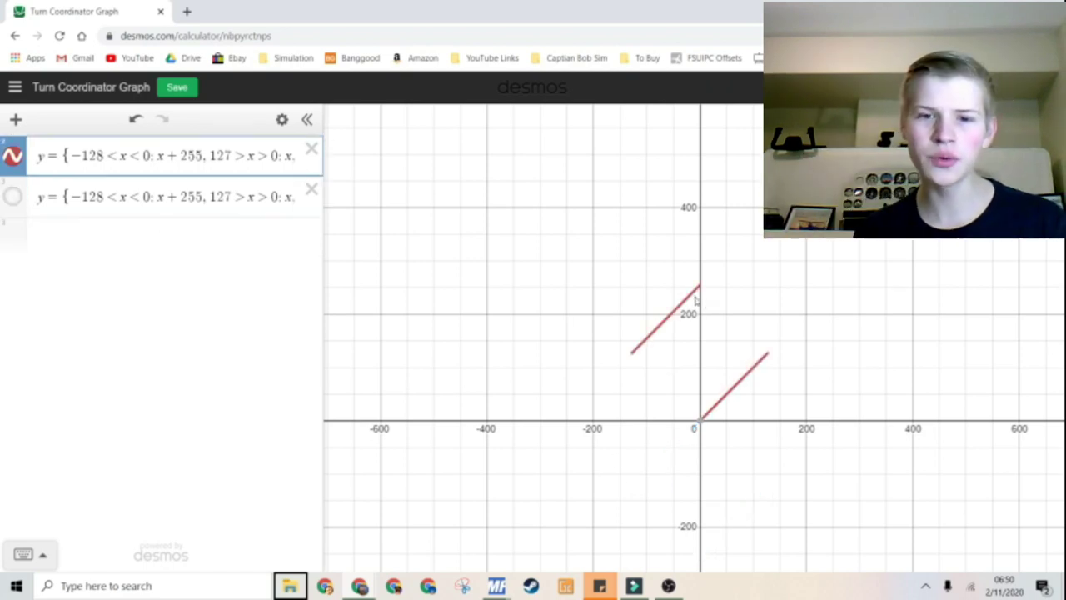
{"action": "mouse_move", "coordinate": [696, 301]}
{"action": "left_mouse_down"}
{"action": "mouse_move", "coordinate": [697, 285]}
{"action": "mouse_move", "coordinate": [631, 353]}
{"action": "left_mouse_up"}
{"action": "left_click_drag", "start_coordinate": [738, 376], "coordinate": [740, 375]}
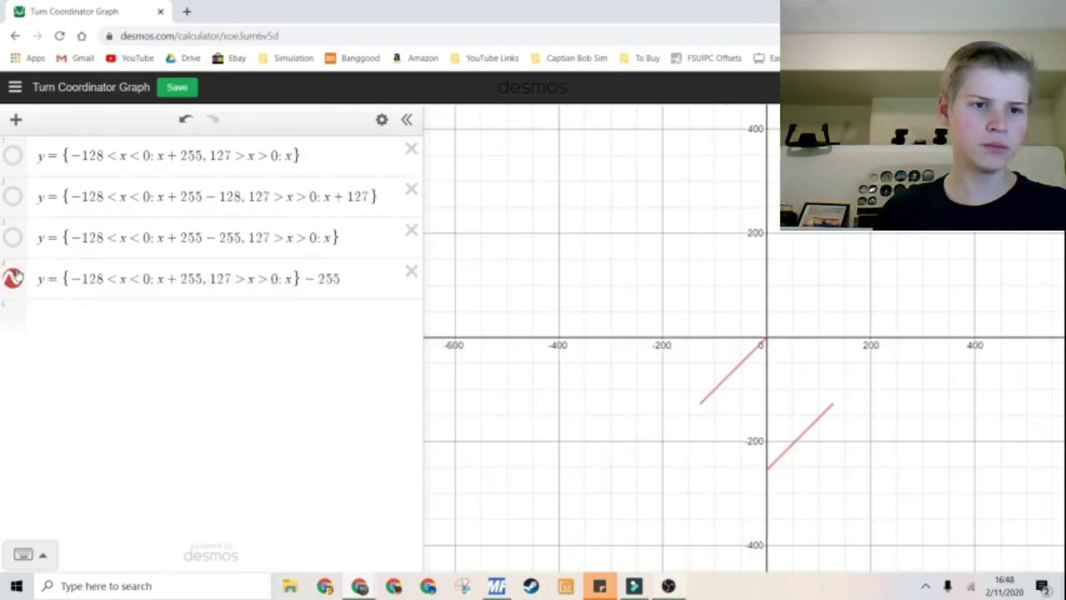
Toggle the expressions' visibility to compare them and trace the third expression's line to its end.
{"action": "left_click", "coordinate": [13, 279]}
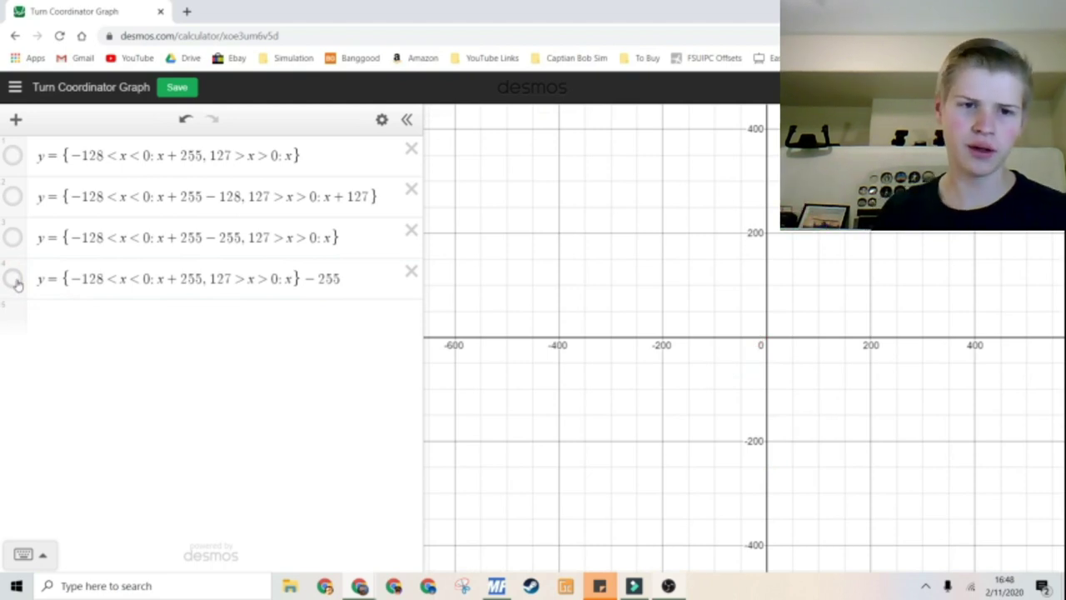
{"action": "left_click", "coordinate": [12, 156]}
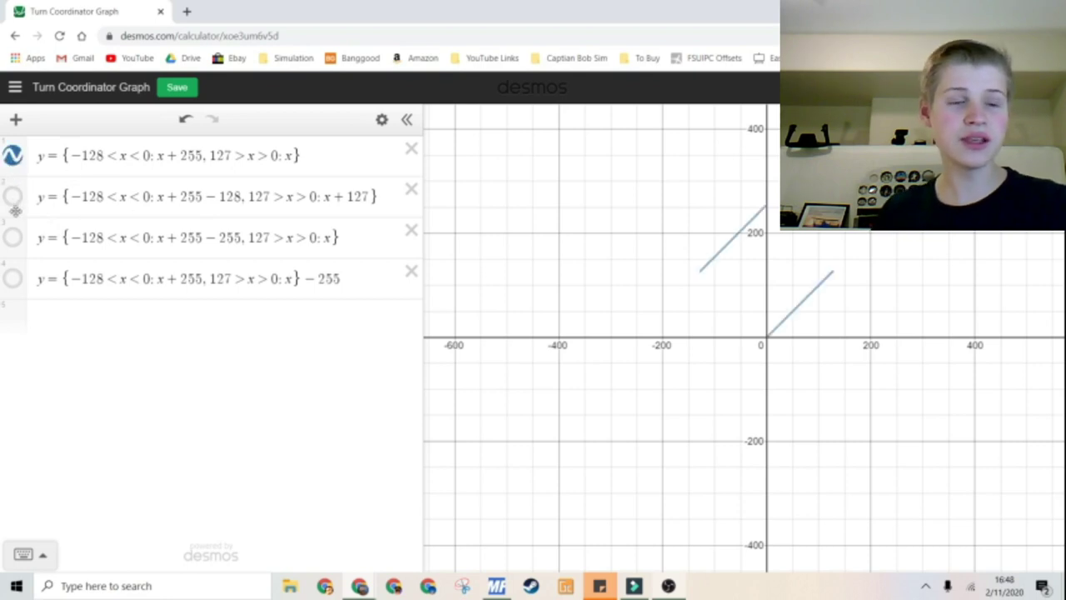
{"action": "left_click", "coordinate": [14, 198]}
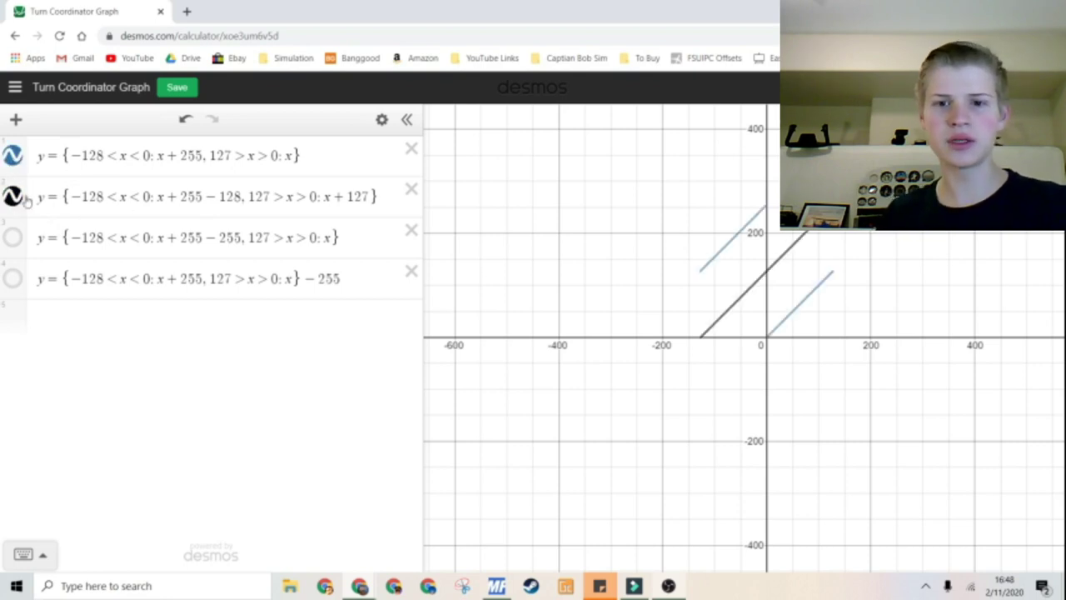
{"action": "left_click", "coordinate": [13, 157]}
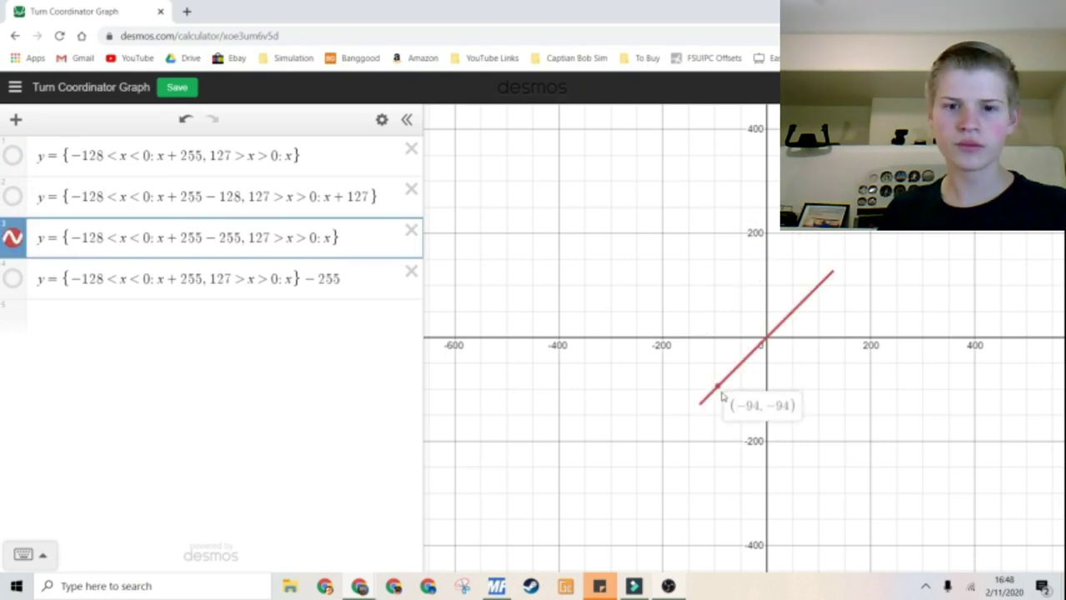
{"action": "mouse_move", "coordinate": [717, 388]}
{"action": "left_mouse_down"}
{"action": "mouse_move", "coordinate": [701, 418]}
{"action": "mouse_move", "coordinate": [862, 291]}
{"action": "mouse_move", "coordinate": [702, 407]}
{"action": "left_mouse_up"}
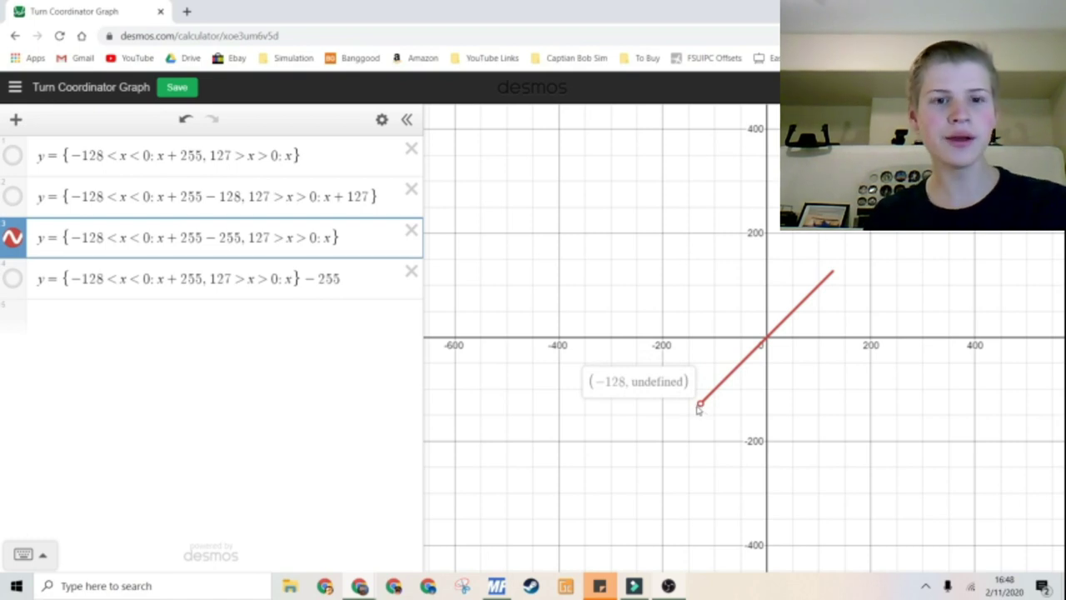
{"action": "left_click_drag", "start_coordinate": [702, 406], "coordinate": [700, 408]}
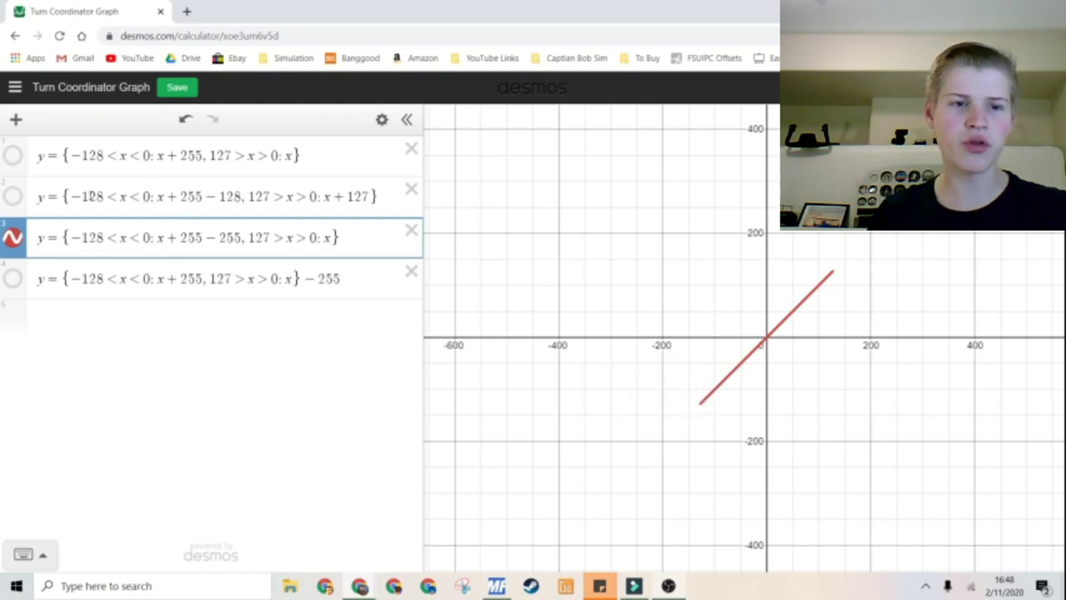
Show the second expression alongside the third, select it, and return to MobiFlight's ConfigWizard.
{"action": "left_click", "coordinate": [12, 197]}
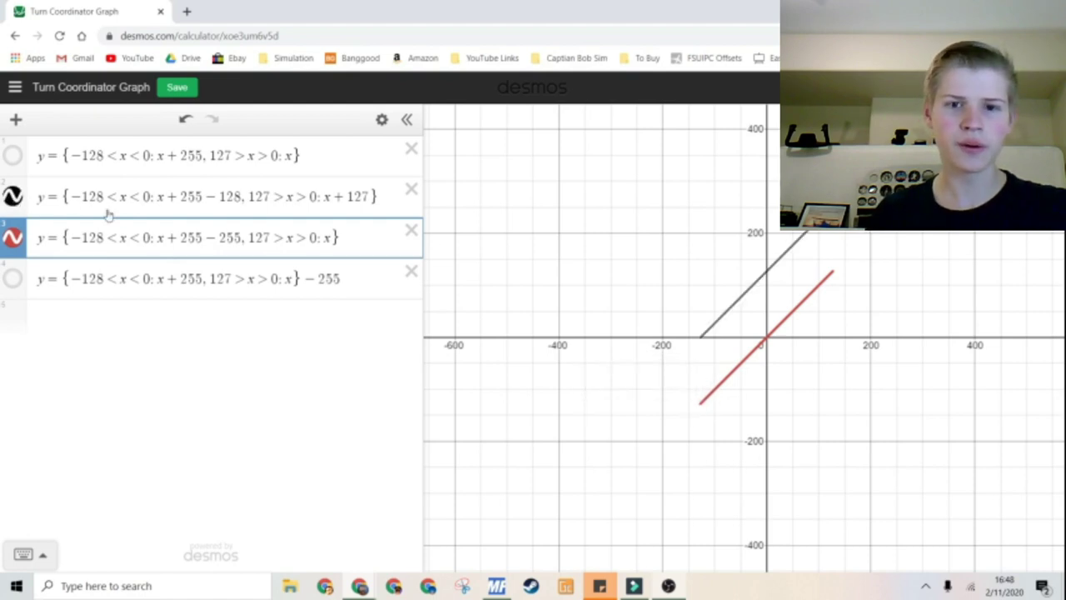
{"action": "left_click_drag", "start_coordinate": [709, 327], "coordinate": [700, 347]}
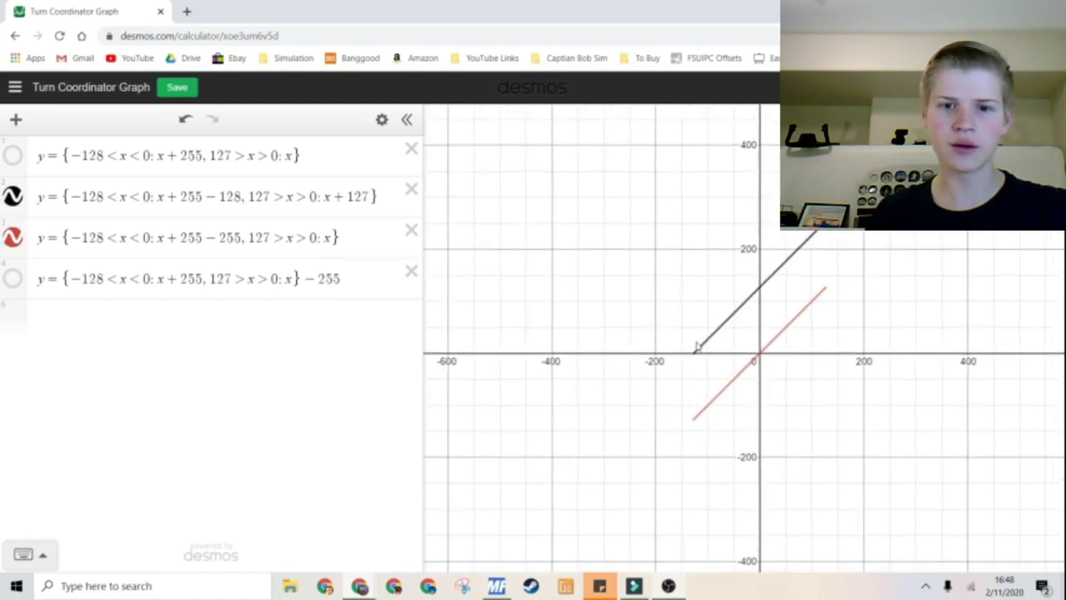
{"action": "left_click", "coordinate": [171, 196]}
{"action": "key", "text": "alt+Tab"}
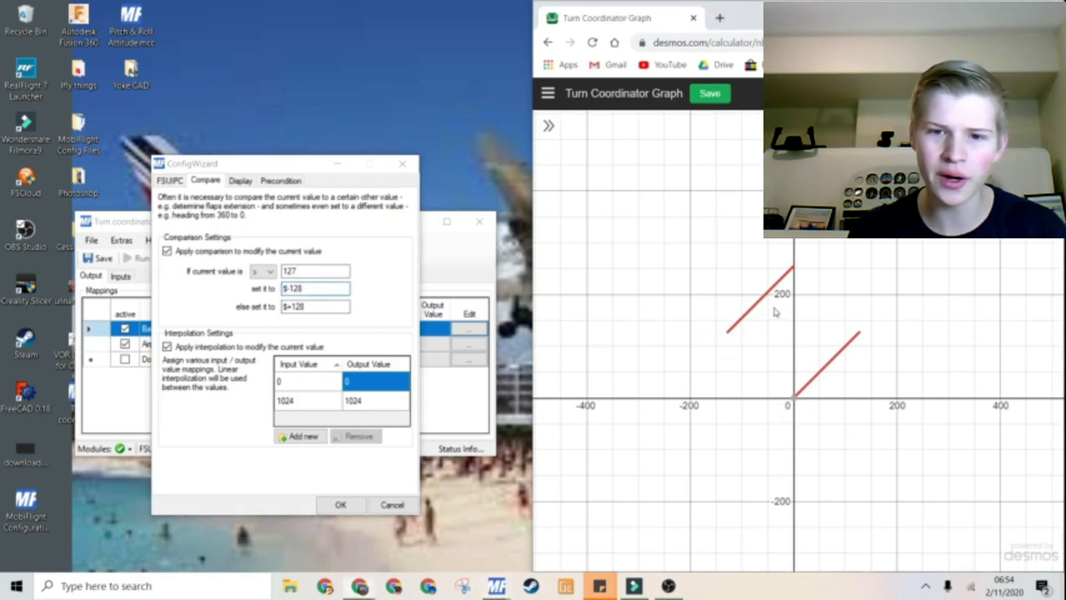
Check the Ball rule's else value $+128 against the Desmos graph's origin at (0, 0).
{"action": "left_click_drag", "start_coordinate": [768, 305], "coordinate": [762, 299]}
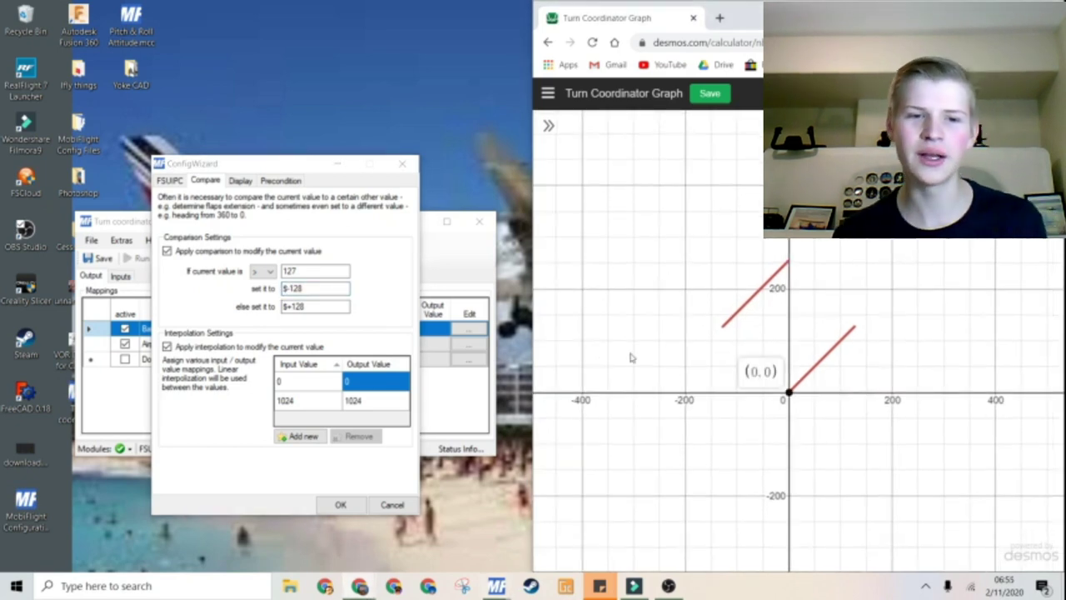
{"action": "double_click", "coordinate": [296, 306]}
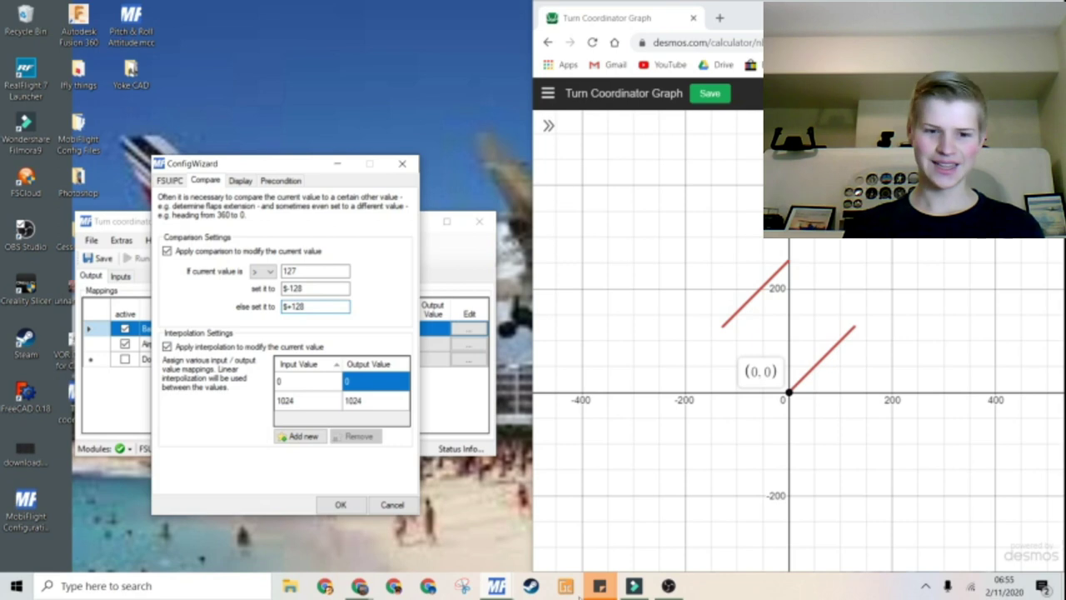
{"action": "left_click_drag", "start_coordinate": [343, 306], "coordinate": [284, 309]}
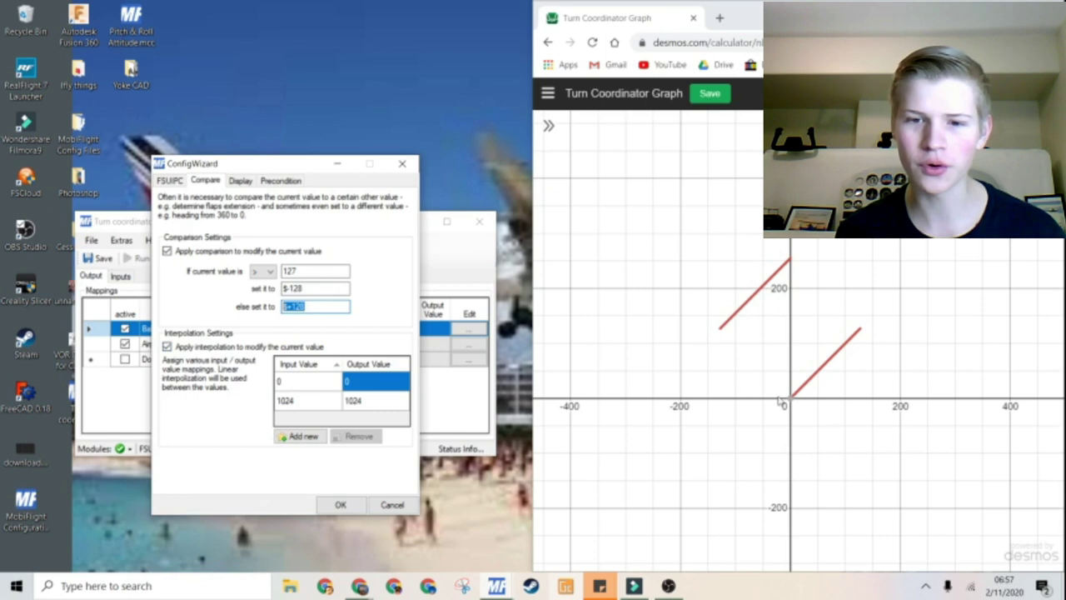
{"action": "left_click", "coordinate": [788, 406]}
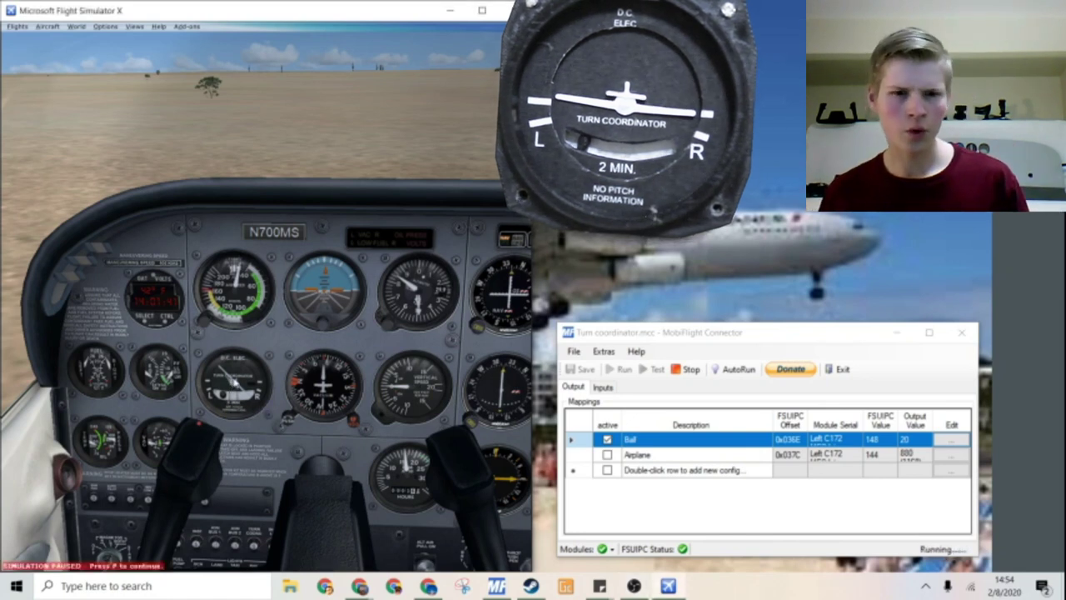
Unpause Flight Simulator X with P so the Cessna flies on.
{"action": "key", "text": "p"}
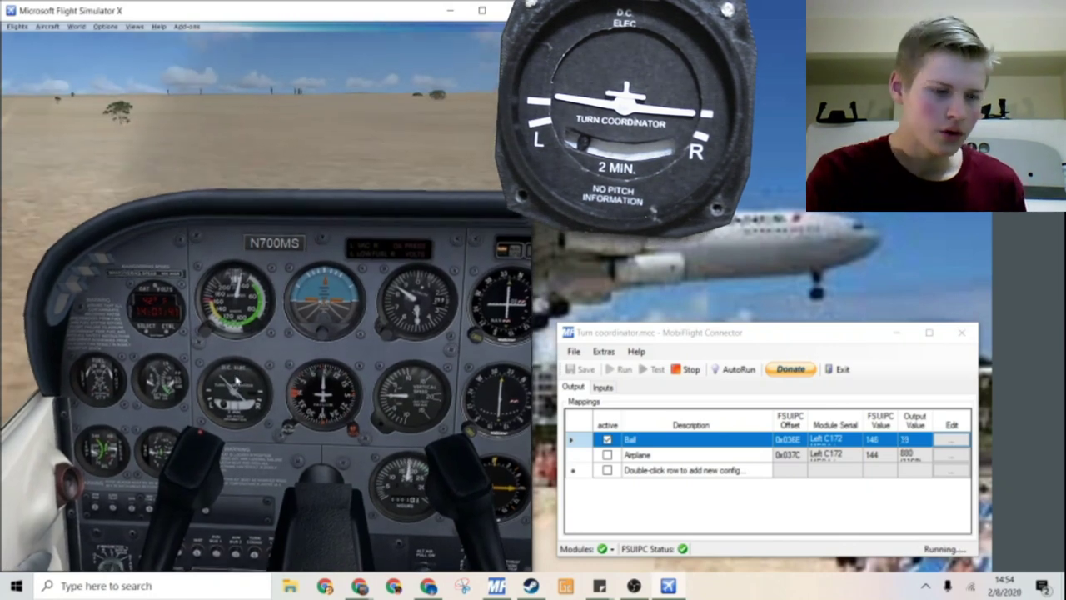